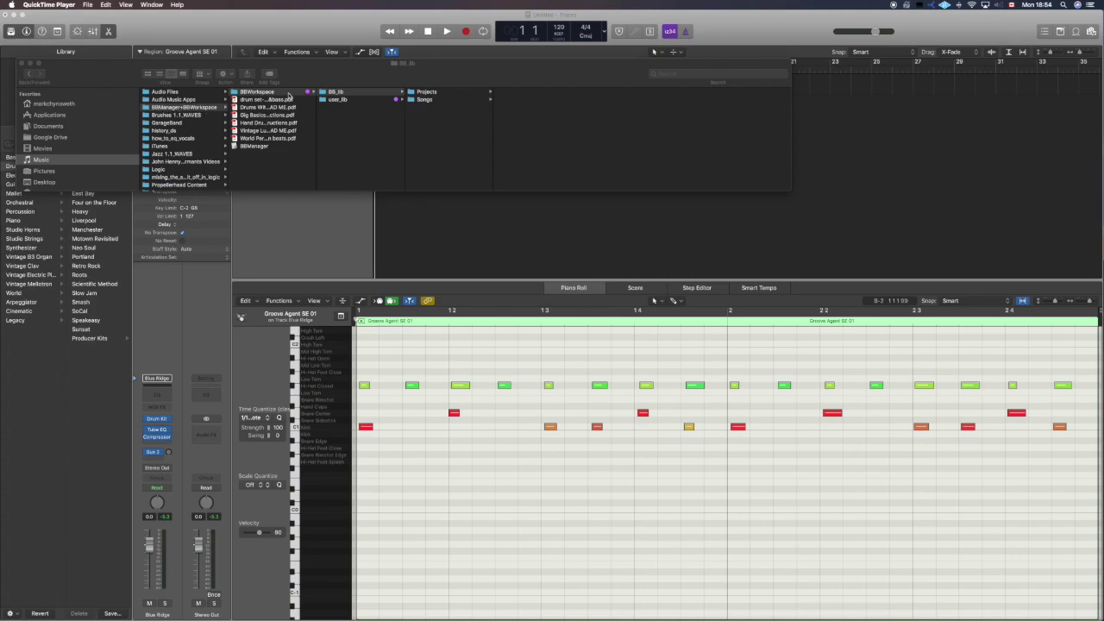
- Bring the Finder window showing BBWorkspace, with BB_lib and user_lib, to the front
click(289, 95)
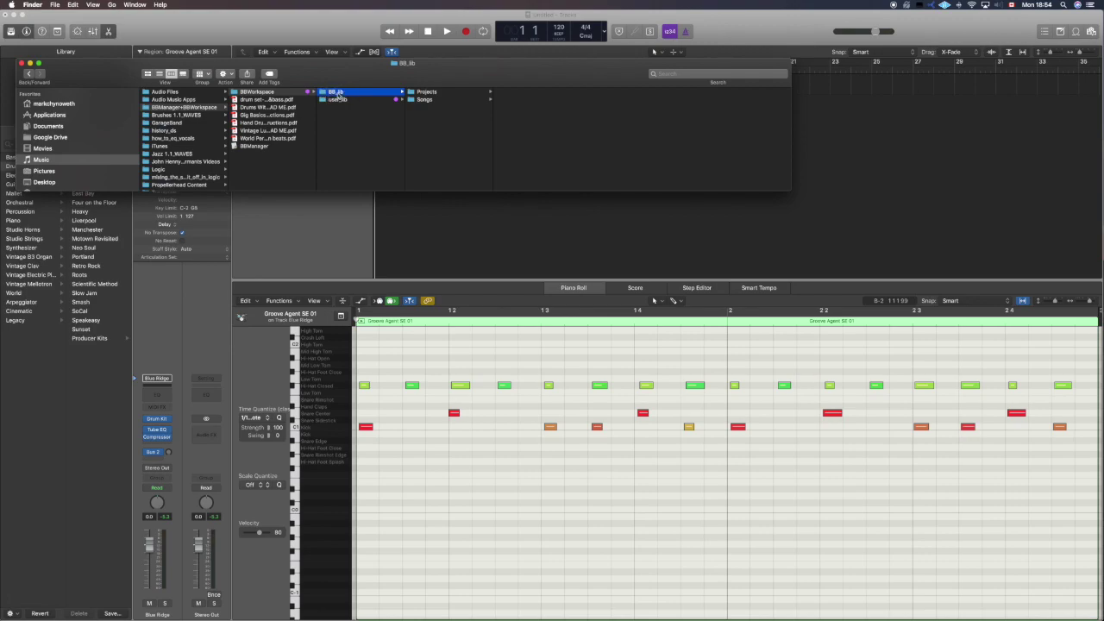
- Create a new folder named Thor inside BB_lib's Songs folder, then go back to Logic
click(449, 94)
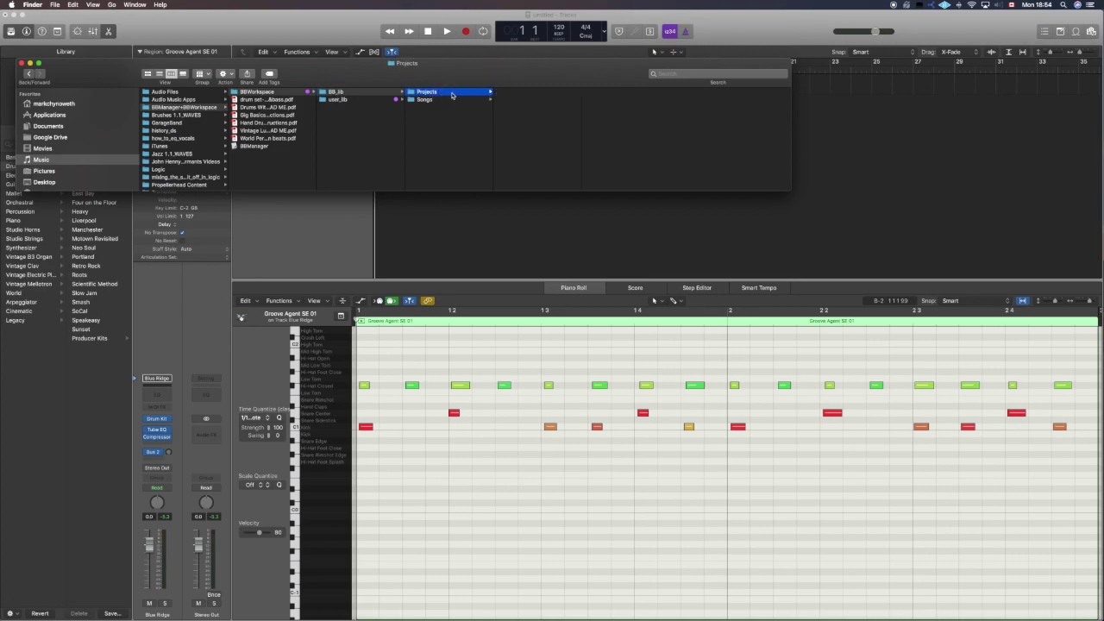
click(455, 100)
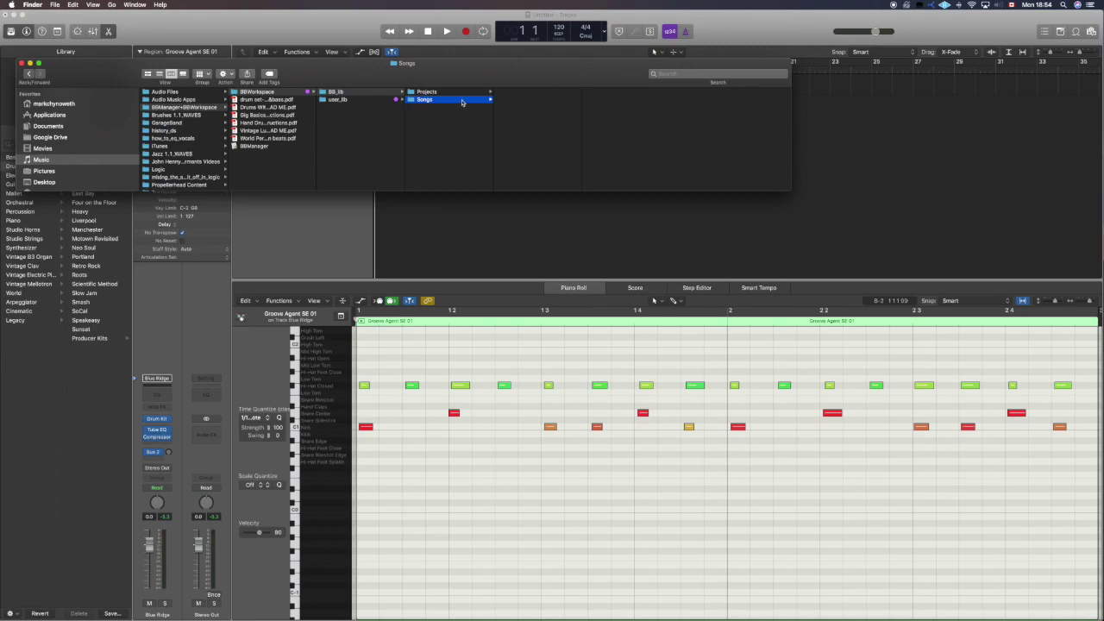
key(shift+super+n)
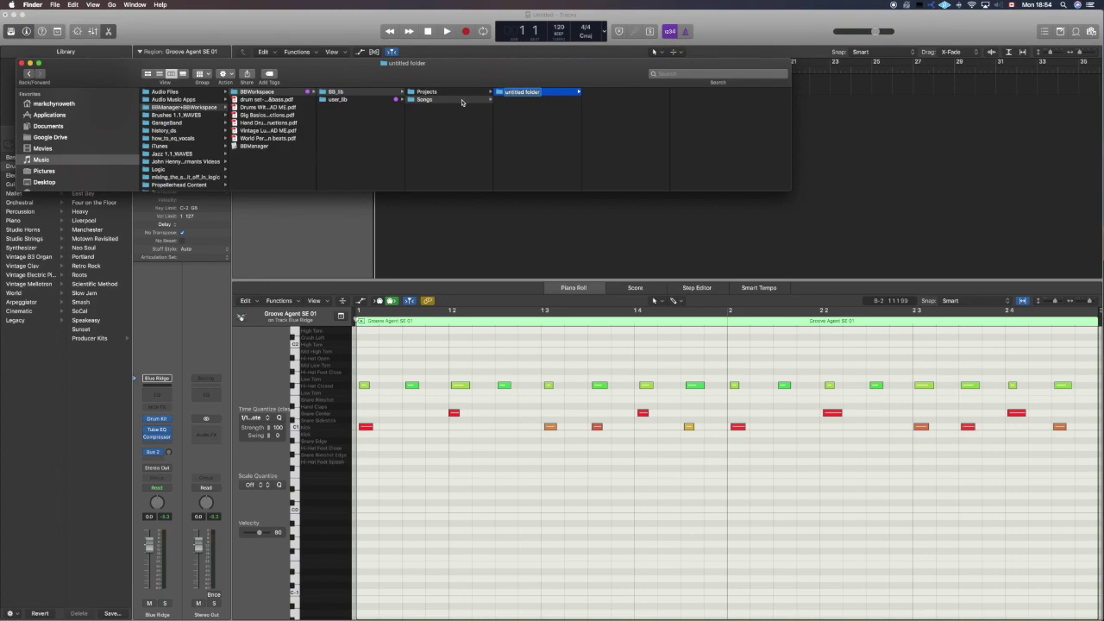
text(Or)
key(BackSpace)
key(BackSpace)
text(Thor)
key(Return)
click(356, 52)
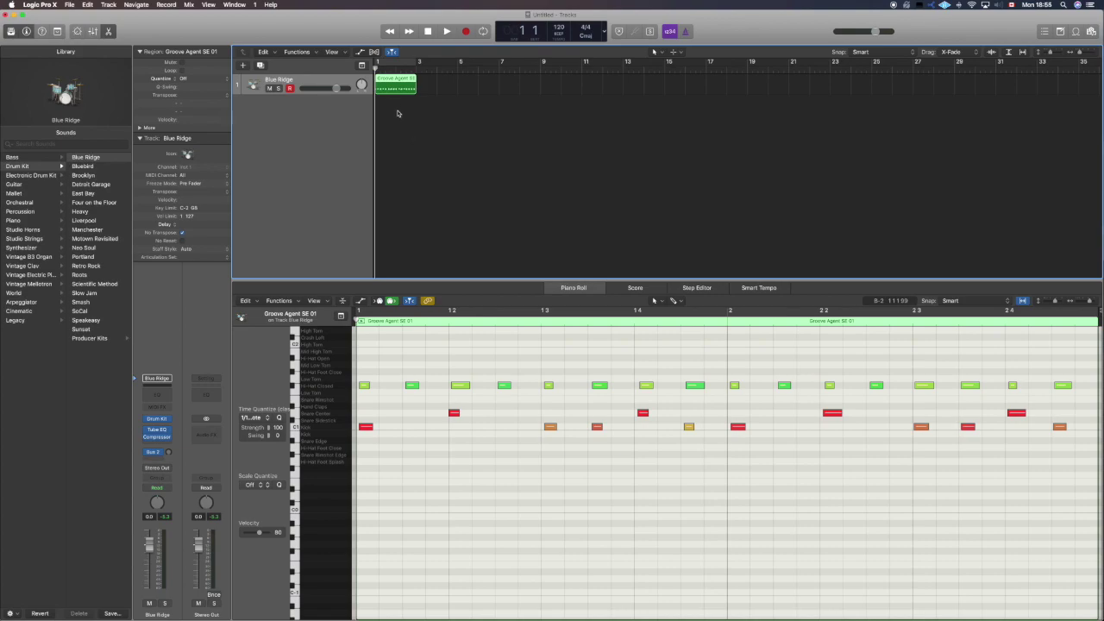
key(space)
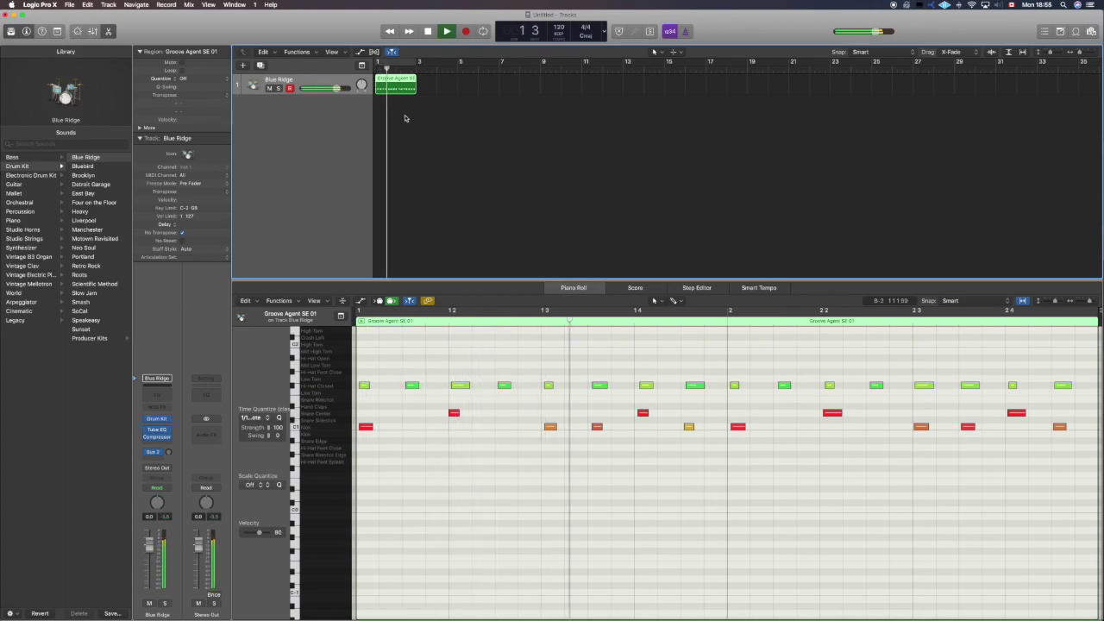
key(space)
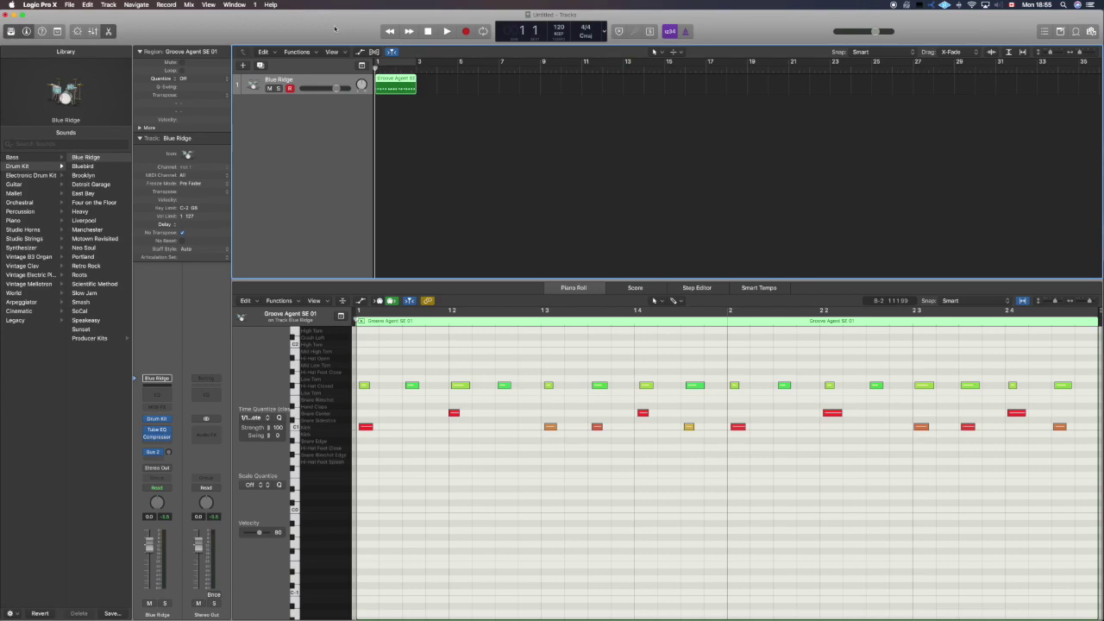
- Start exporting the drum region as a MIDI file from Logic's File > Export menu
click(73, 5)
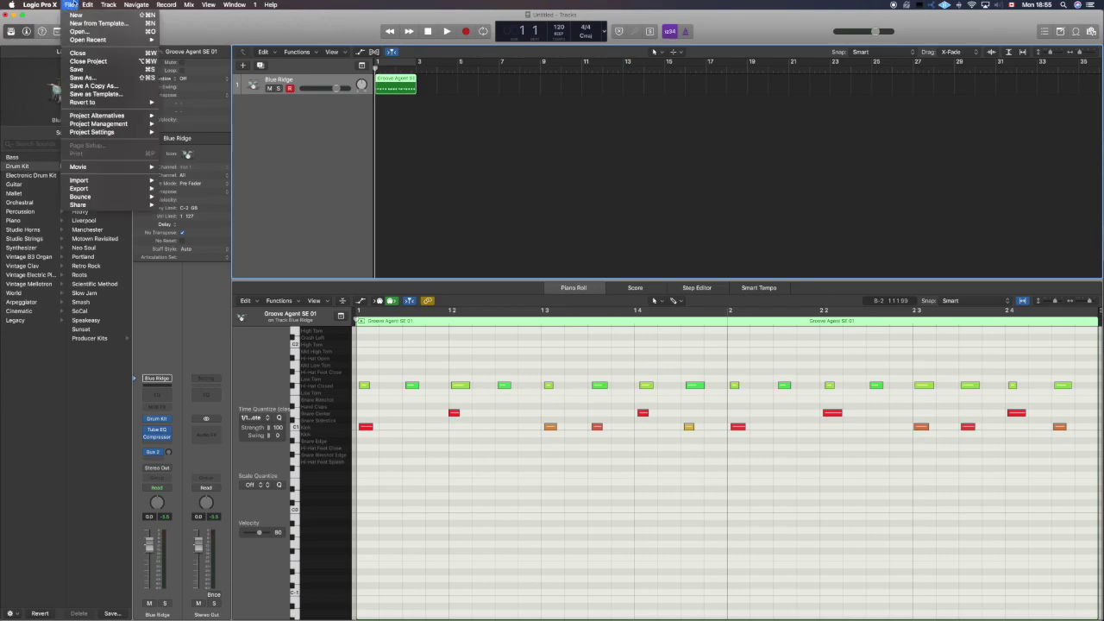
mouse_move(107, 188)
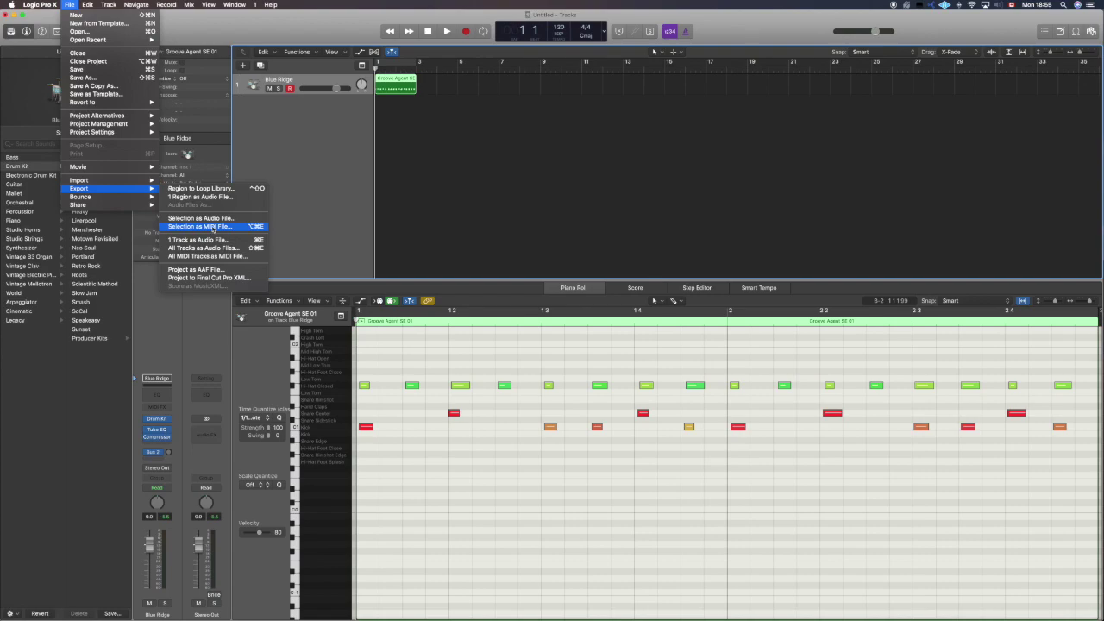
click(222, 227)
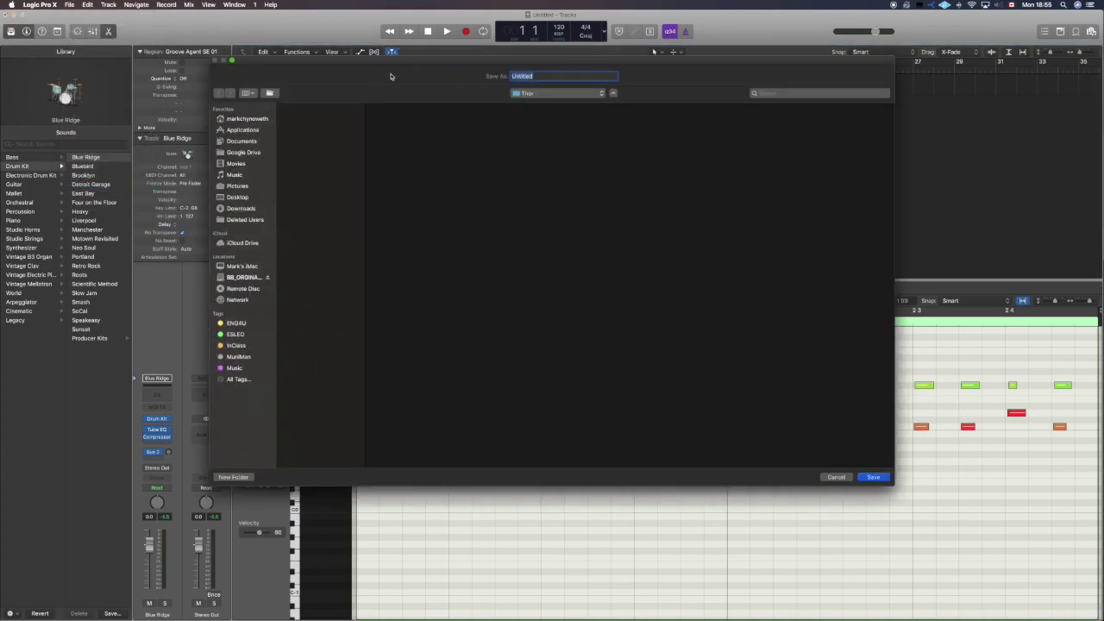
- Point the MIDI export at Music > BBManager+BBWorkspace > BBWorkspace > BB_lib > Songs > Thor
click(236, 174)
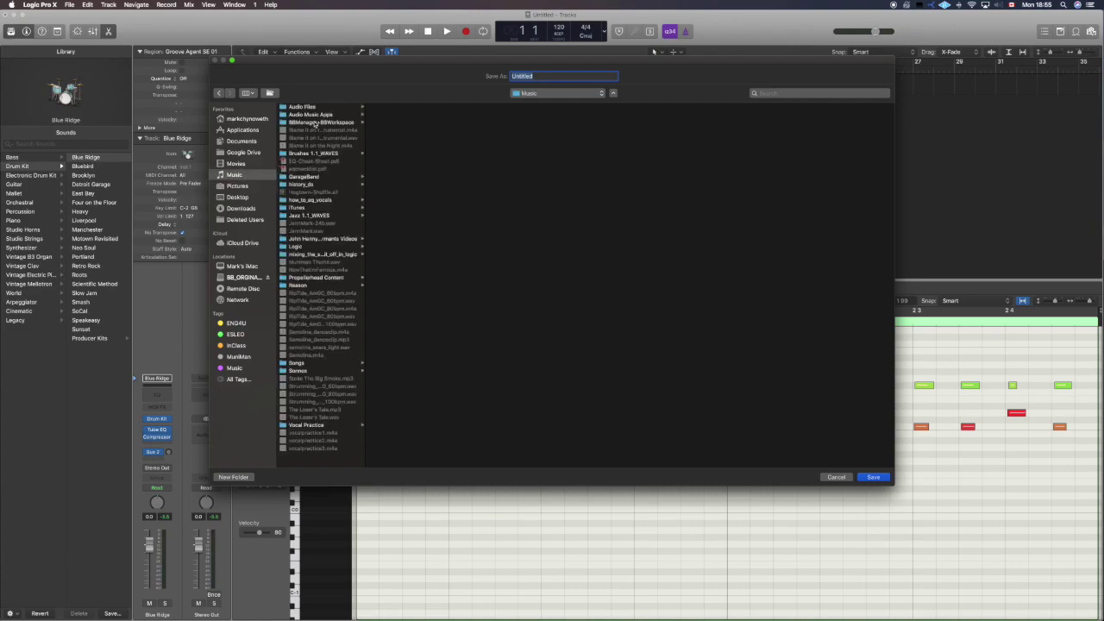
click(316, 123)
click(416, 113)
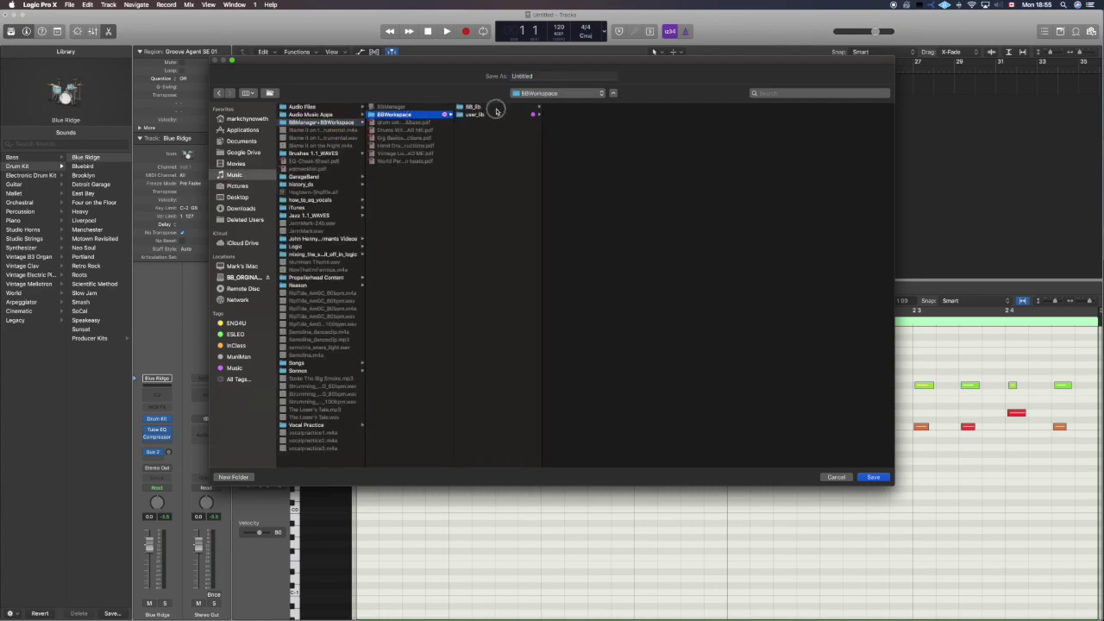
click(496, 108)
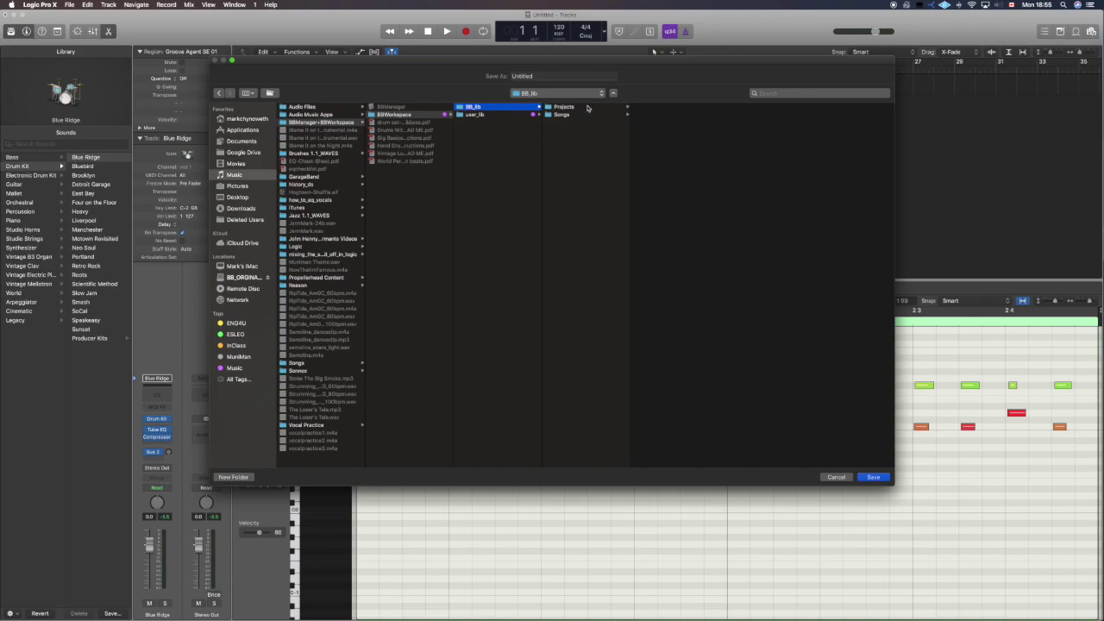
click(578, 116)
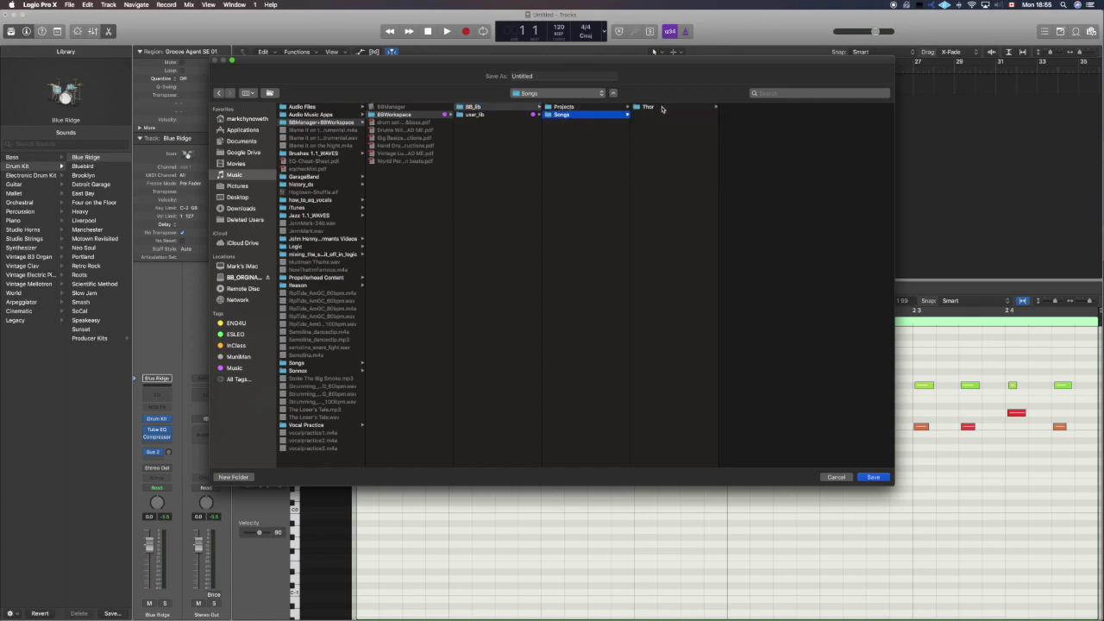
click(661, 107)
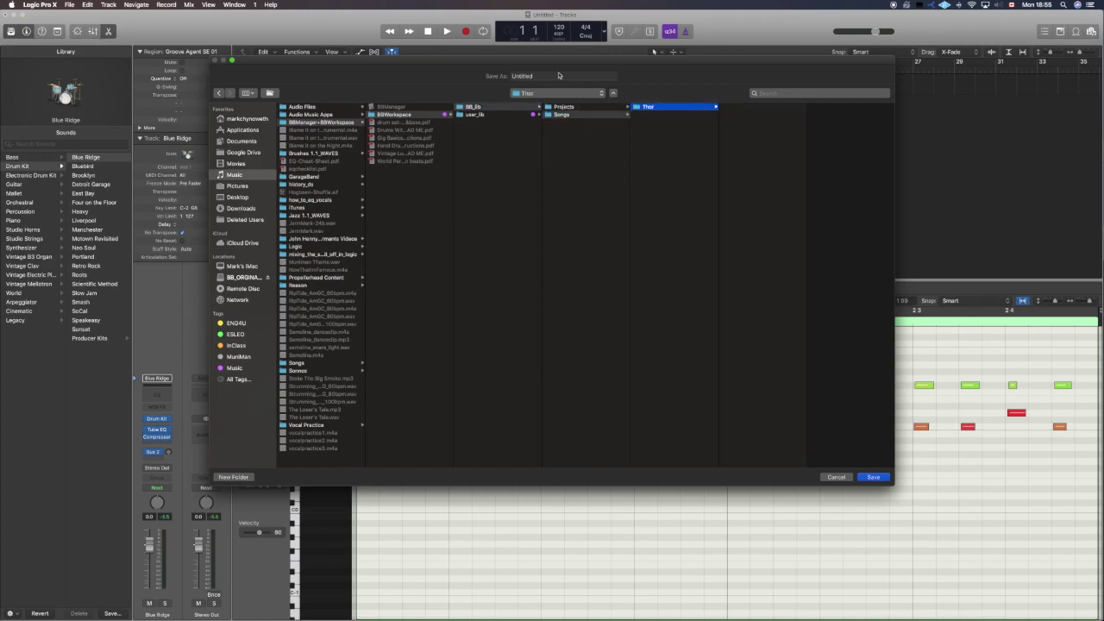
- Name the MIDI file Thor_Main and save it into the Thor folder
double_click(510, 76)
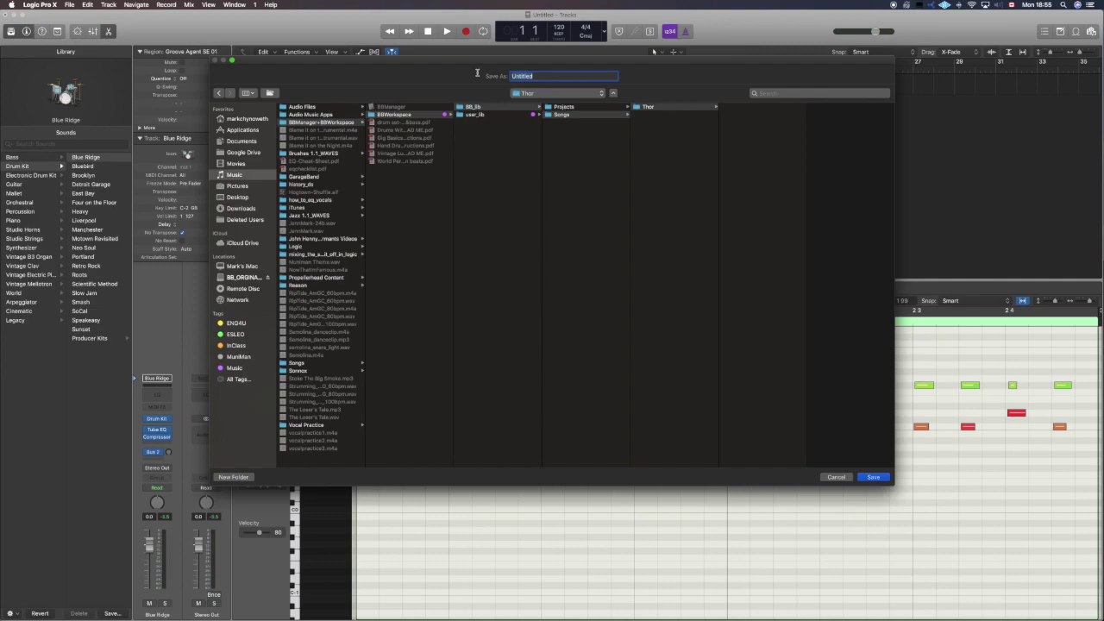
text(Thor_Main)
click(686, 107)
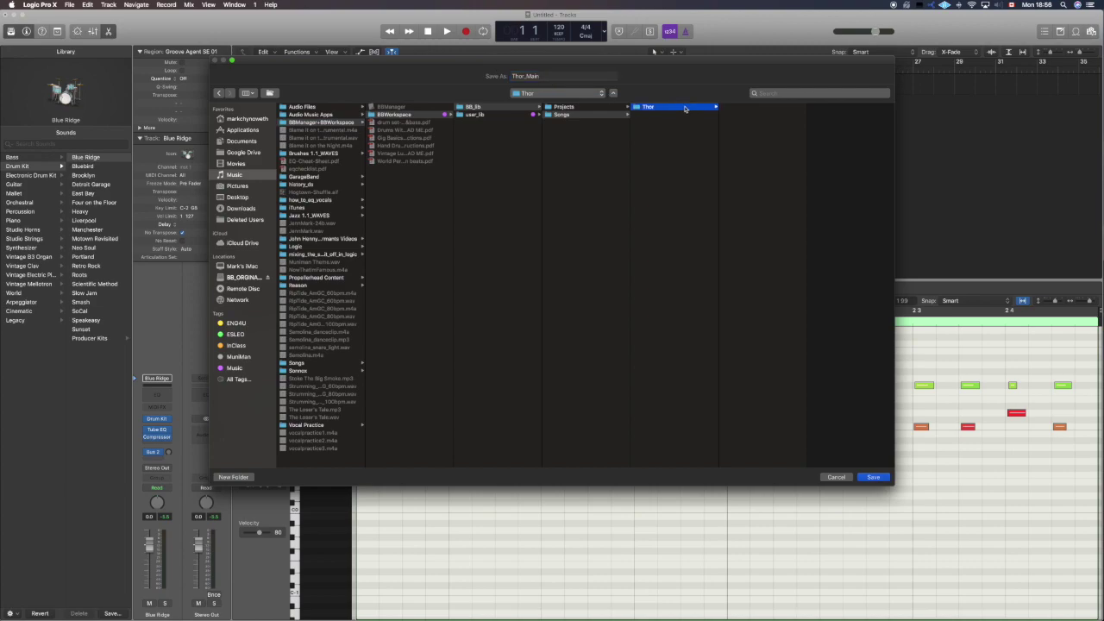
click(873, 477)
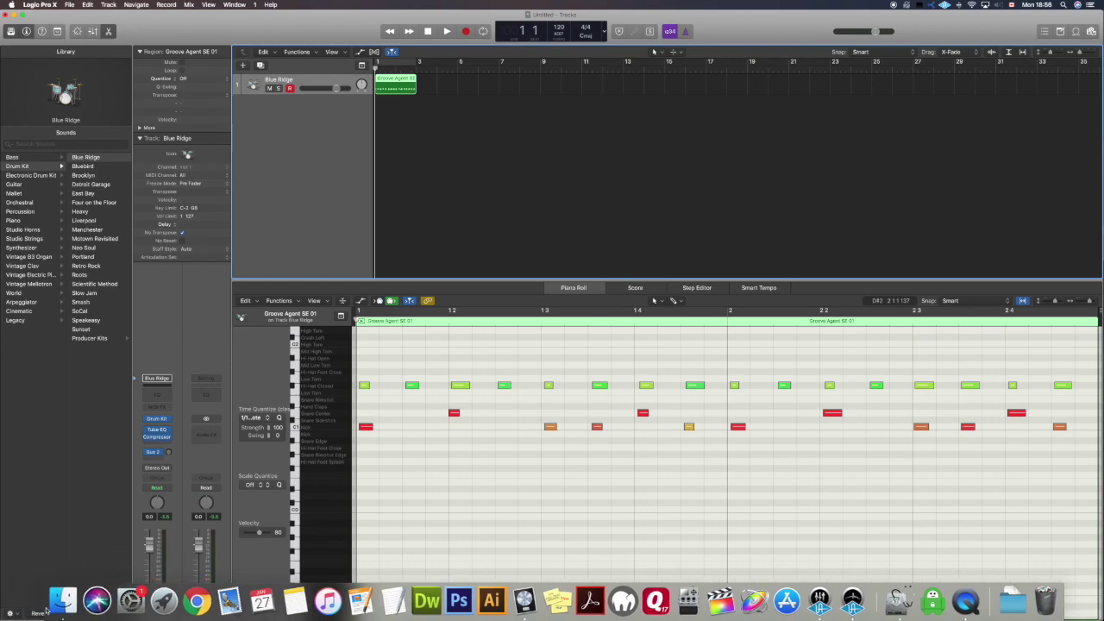
- Check in Finder that Thor_Main.mid is in the Thor folder
click(63, 601)
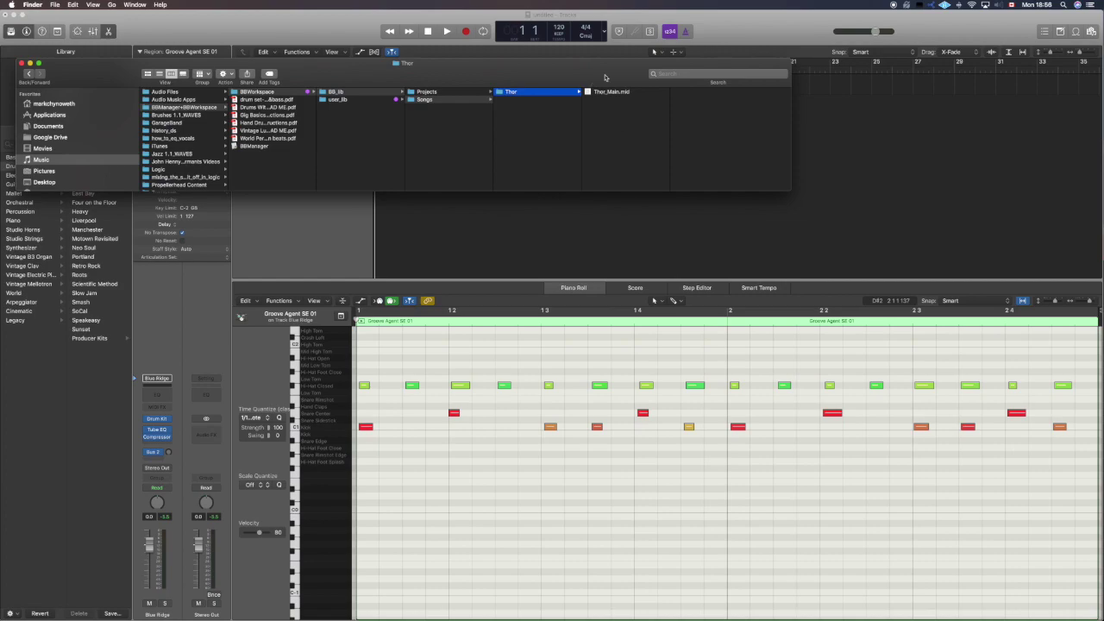
mouse_move(518, 614)
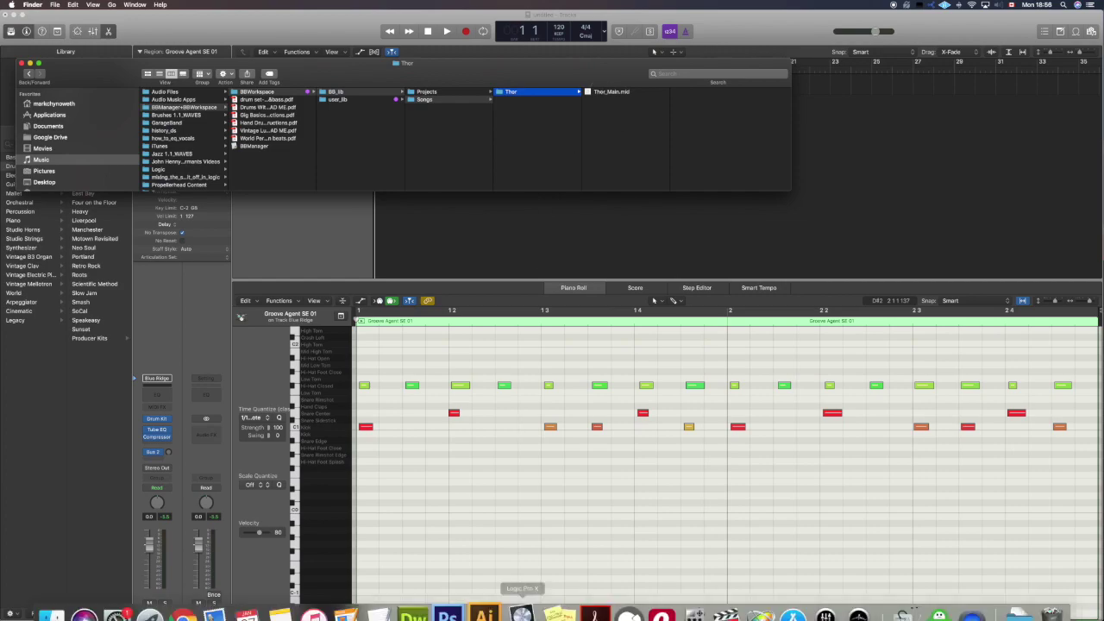
- In BeatBuddy Manager, dismiss the invalid project location error and start a new project
click(688, 602)
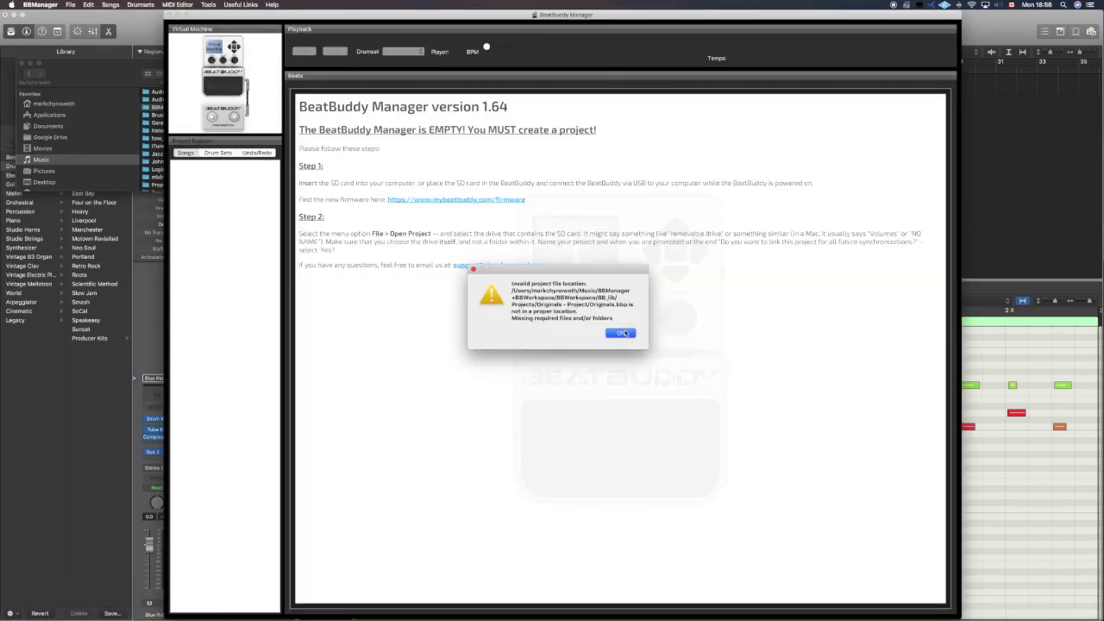
click(628, 337)
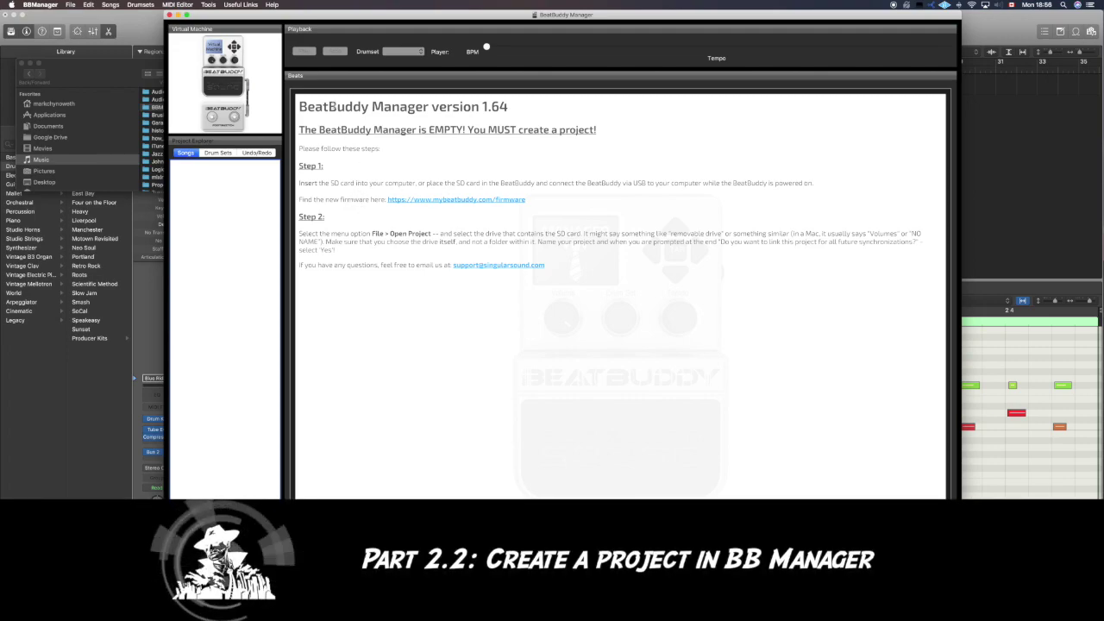
click(69, 4)
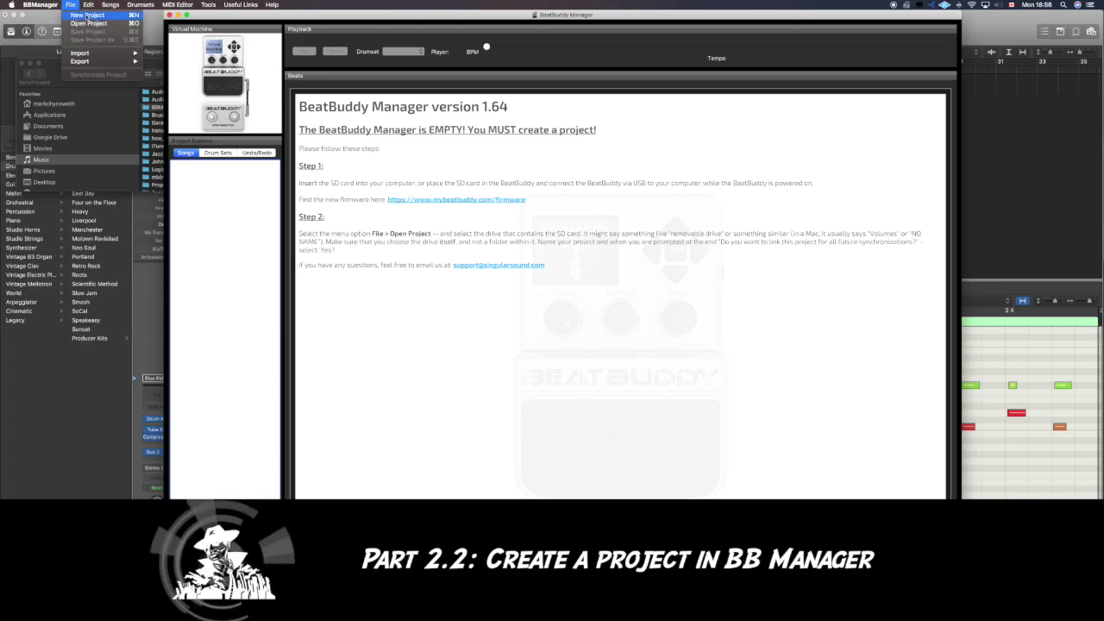
click(368, 105)
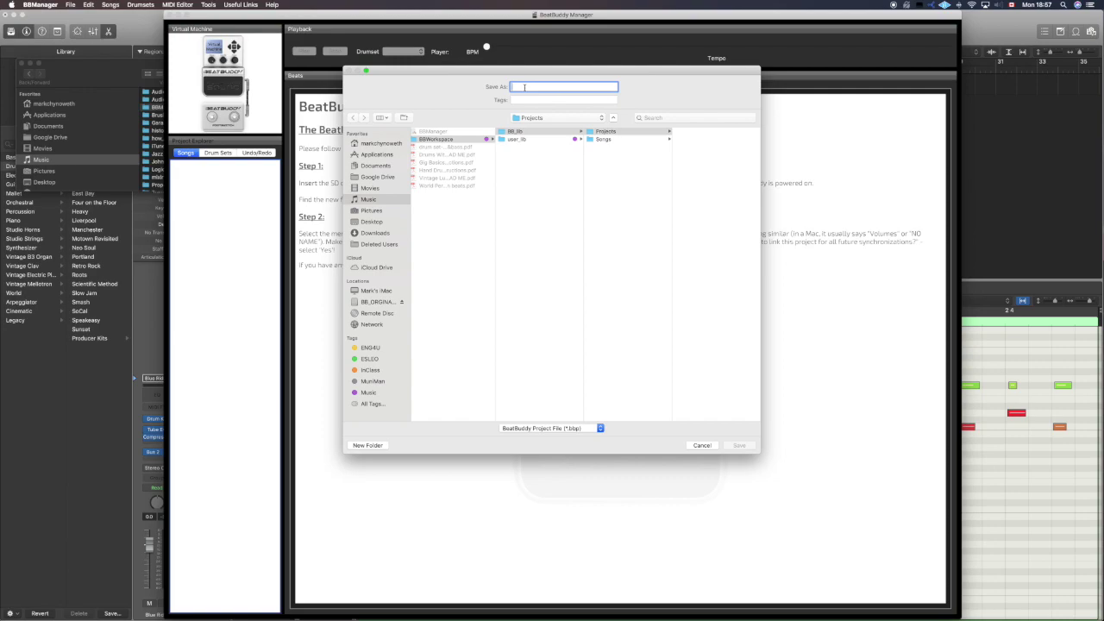
- Save the new project as Originals in BB_lib's Projects folder
text(Criginals)
click(630, 132)
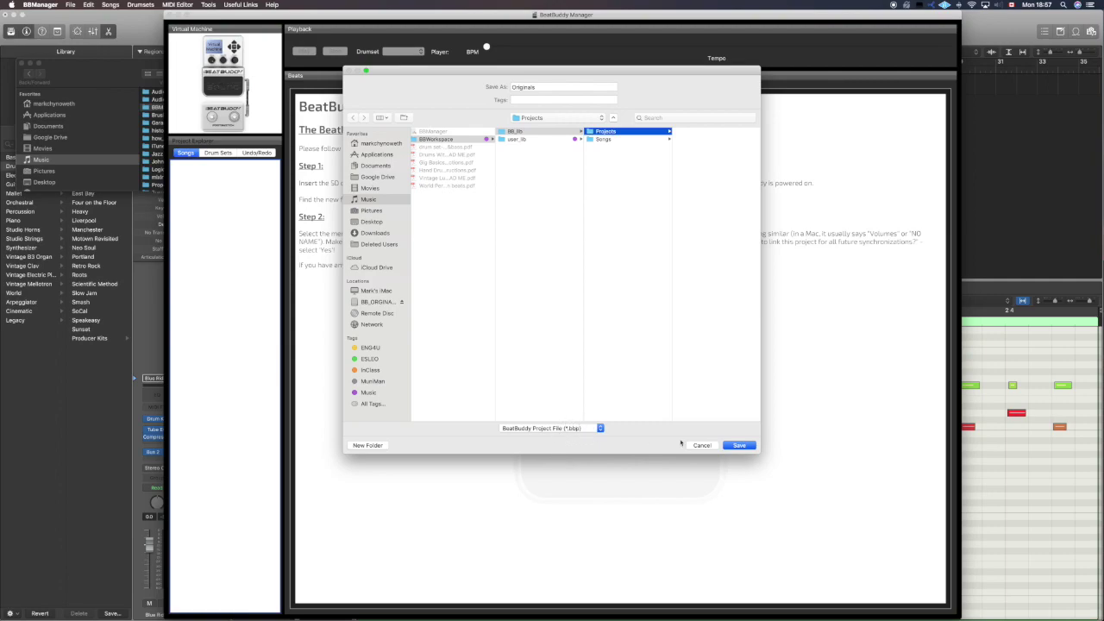
click(739, 445)
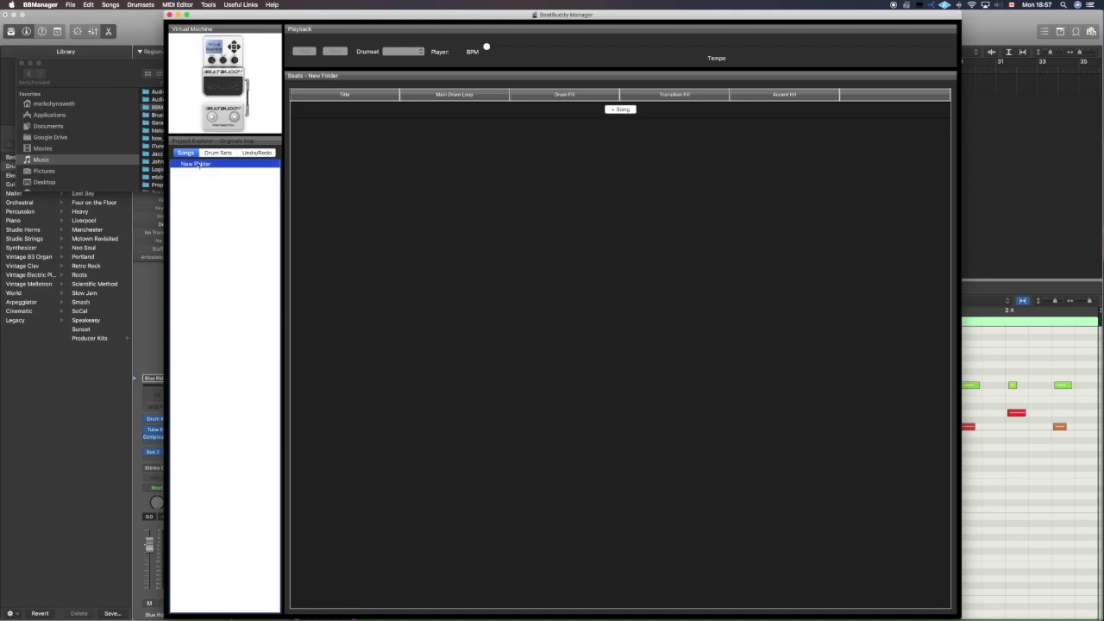
- Rename the New Folder song folder to Originals and add a new song to it
double_click(199, 164)
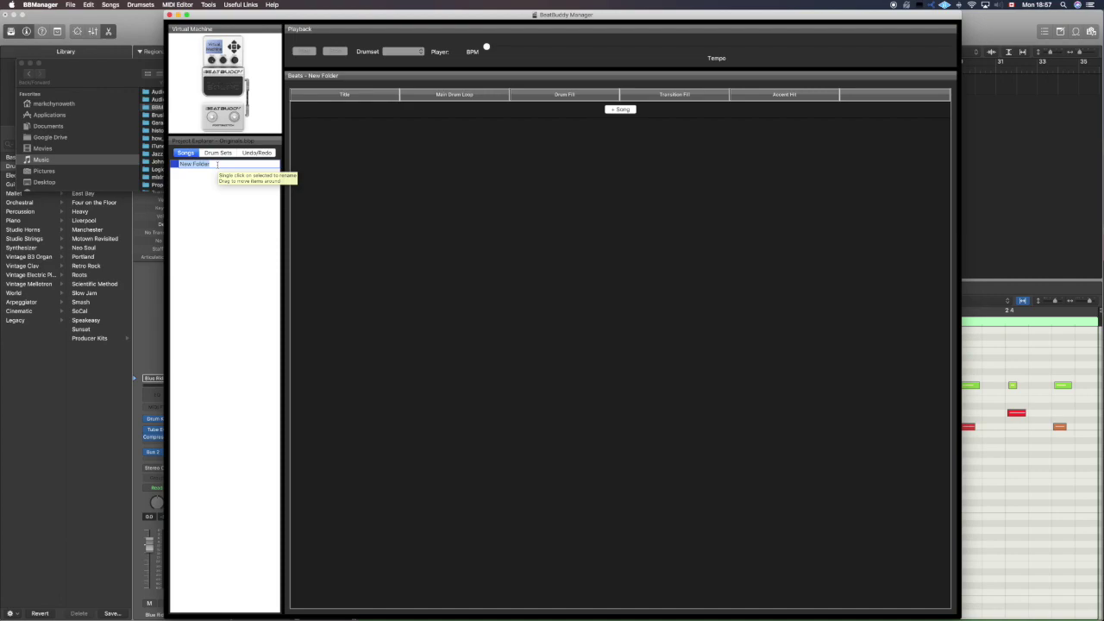
text(Originals)
key(Return)
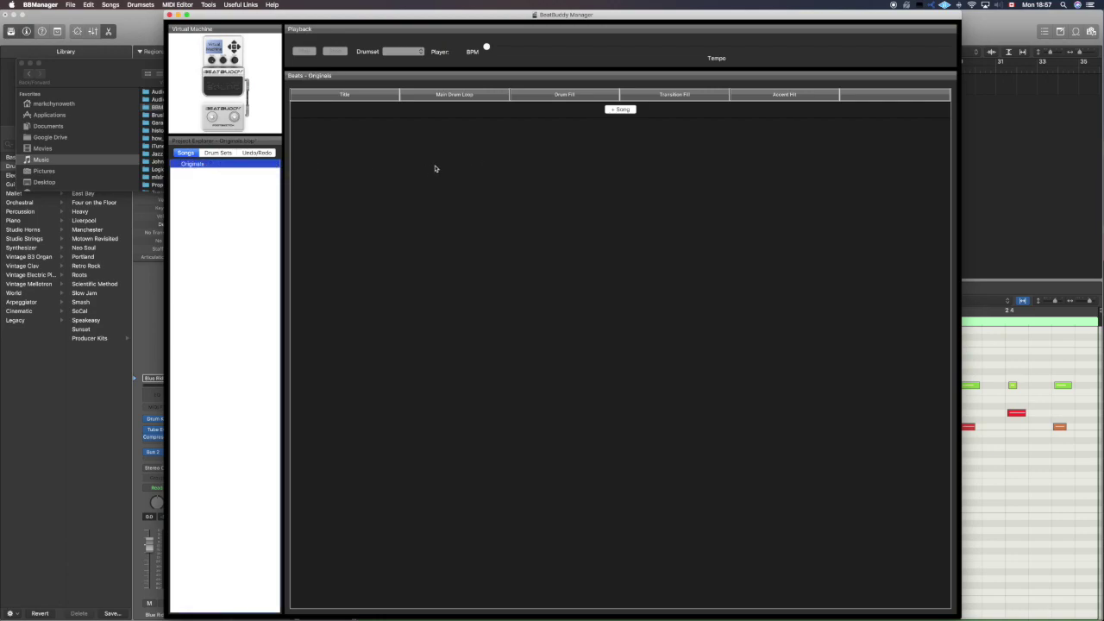
click(628, 110)
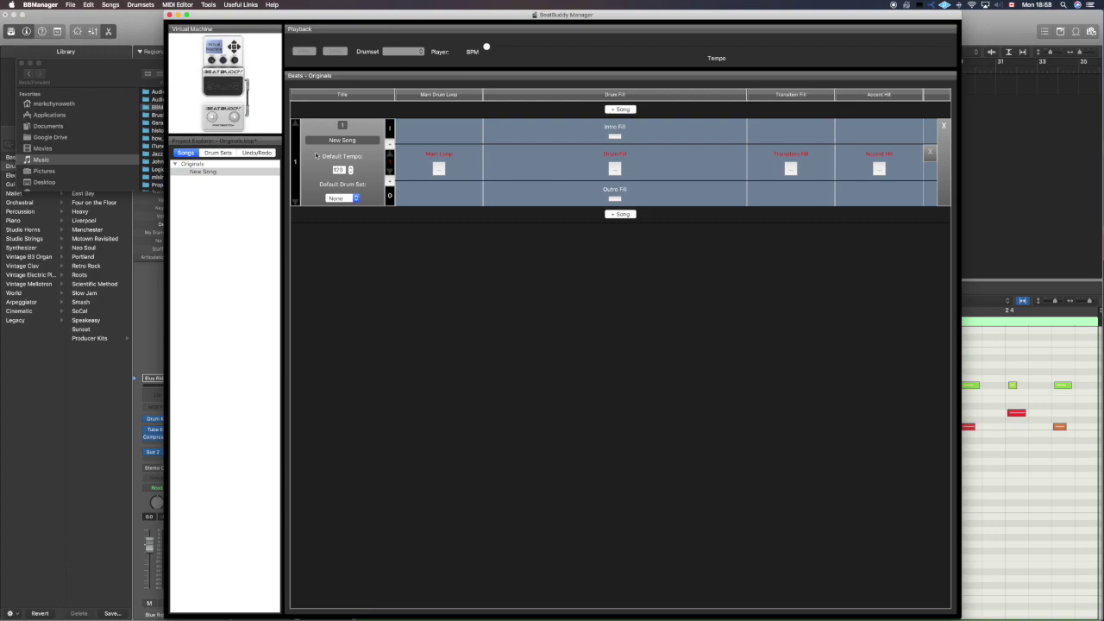
- Retitle the New Song as Thor and bring up the default drum set choices
drag(357, 140, 307, 142)
text(Thor)
key(Tab)
click(353, 199)
- Import the Standard Pro, Standard 1.1, Rock 1.1 and John Bonham Inspired drum sets, then return to the Thor song
click(305, 173)
click(218, 153)
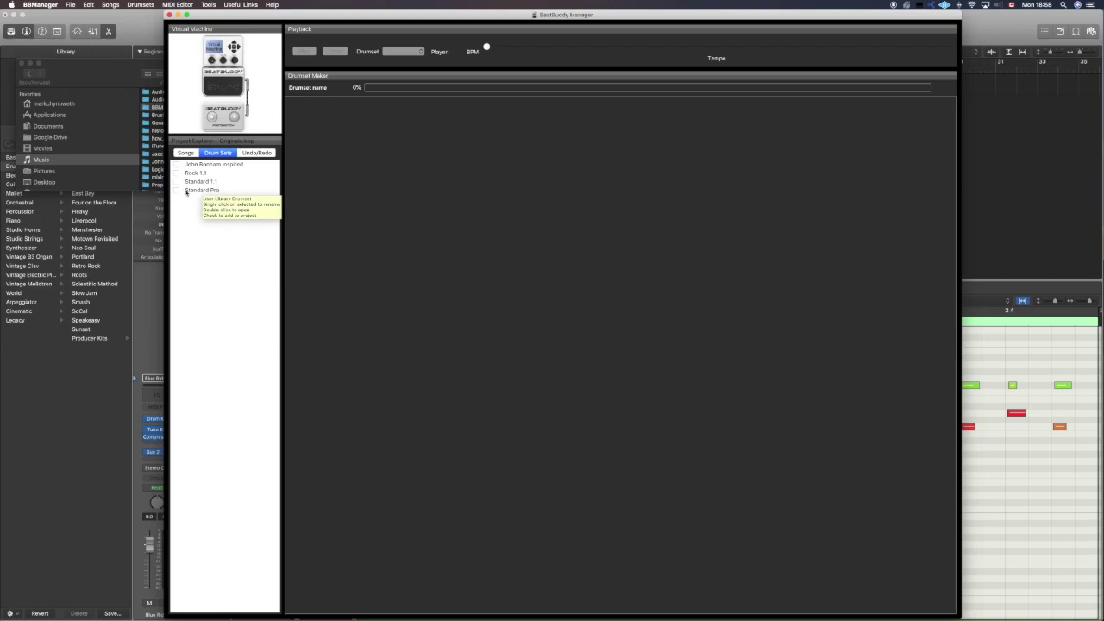
double_click(182, 191)
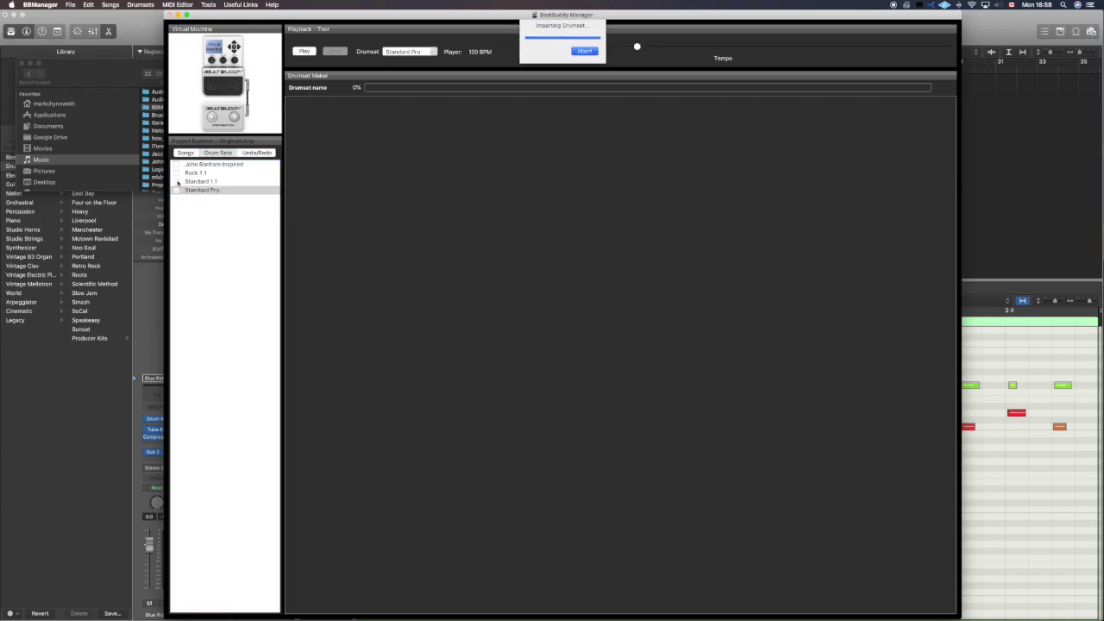
double_click(181, 181)
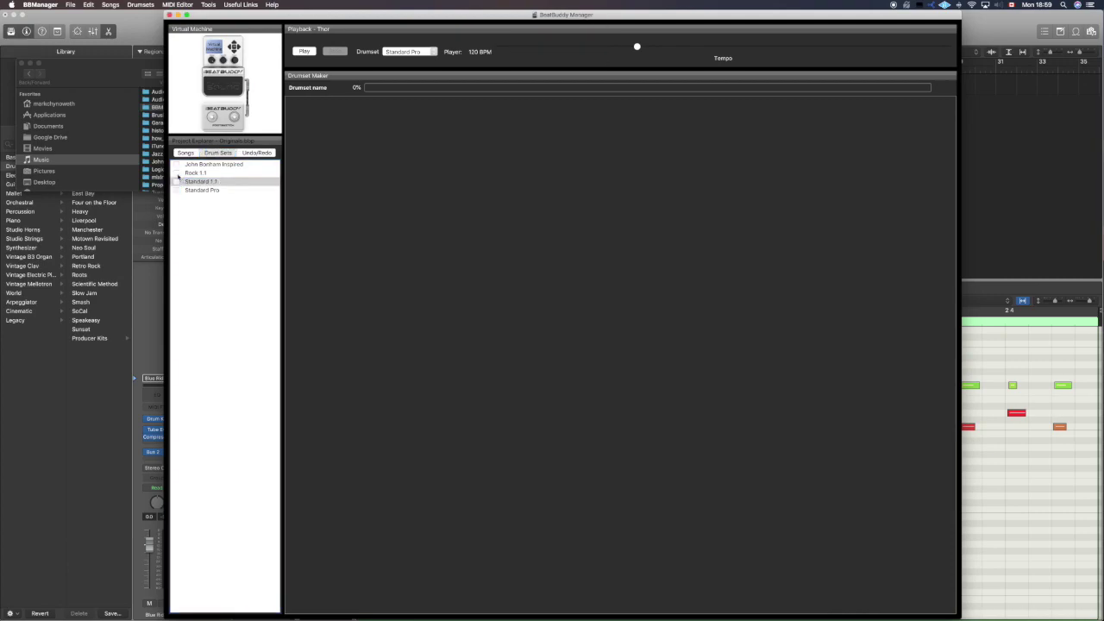
double_click(180, 172)
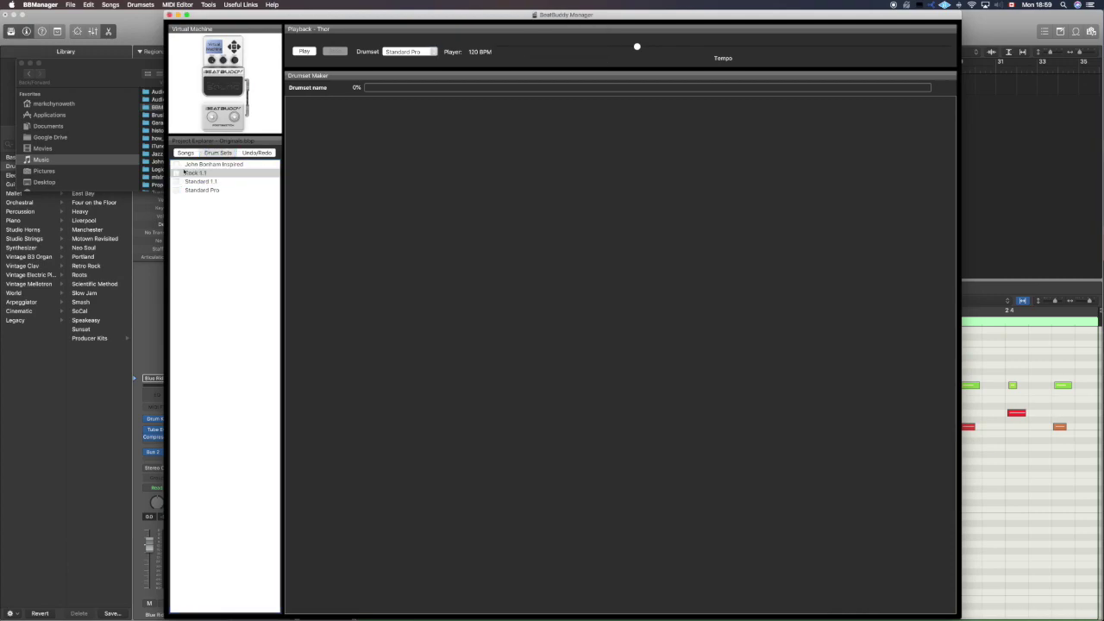
double_click(180, 164)
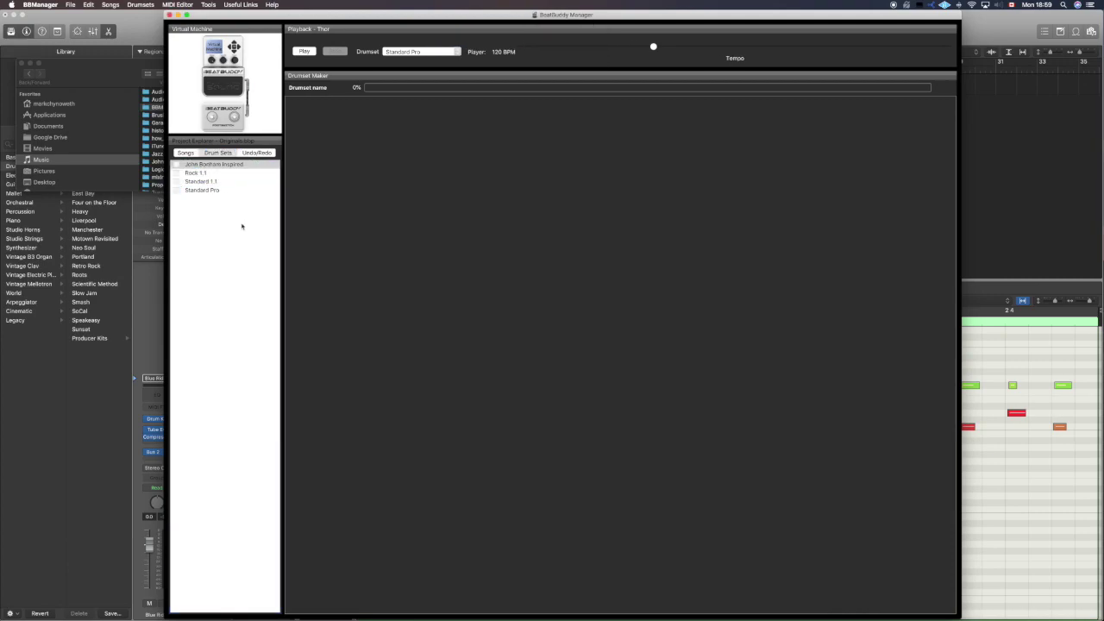
click(184, 153)
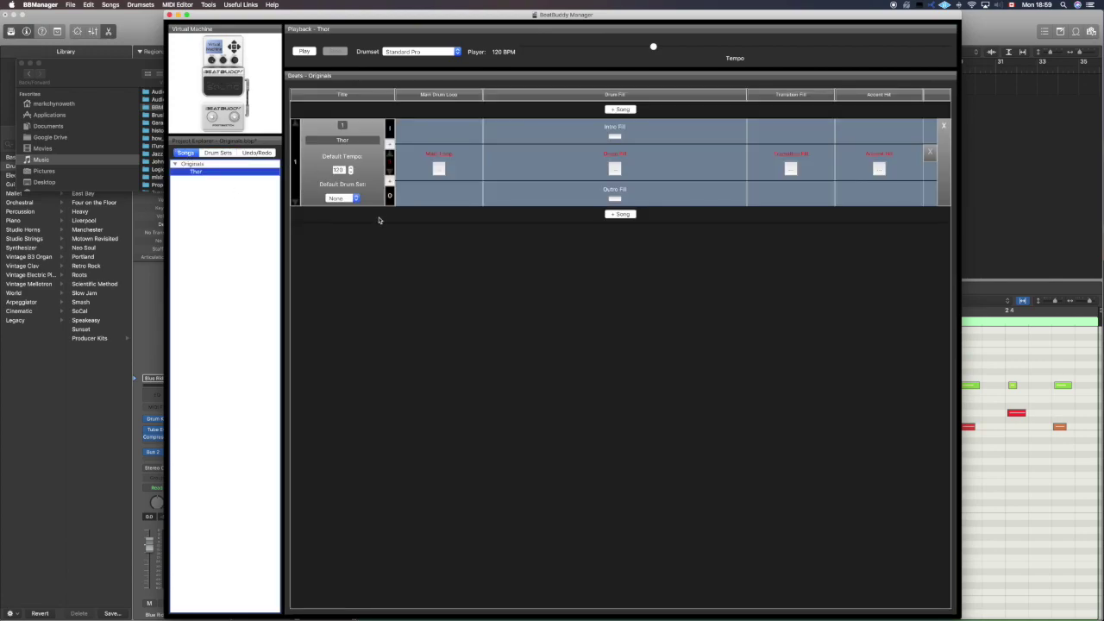
- Pick John Bonham Inspired from the Default Drum Set list for Thor
click(353, 198)
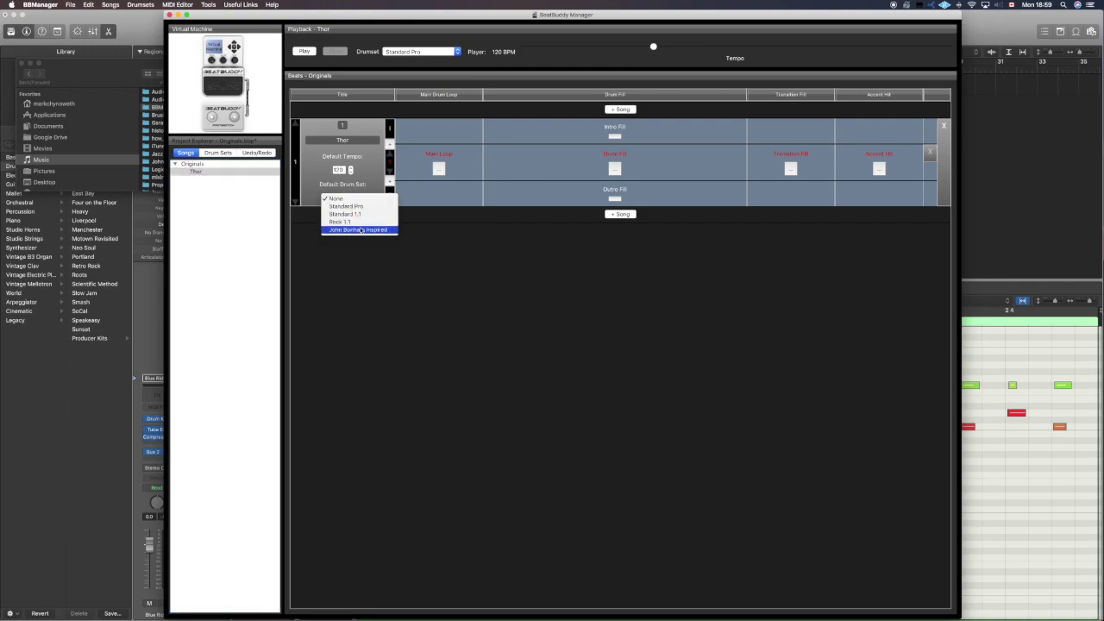
click(360, 230)
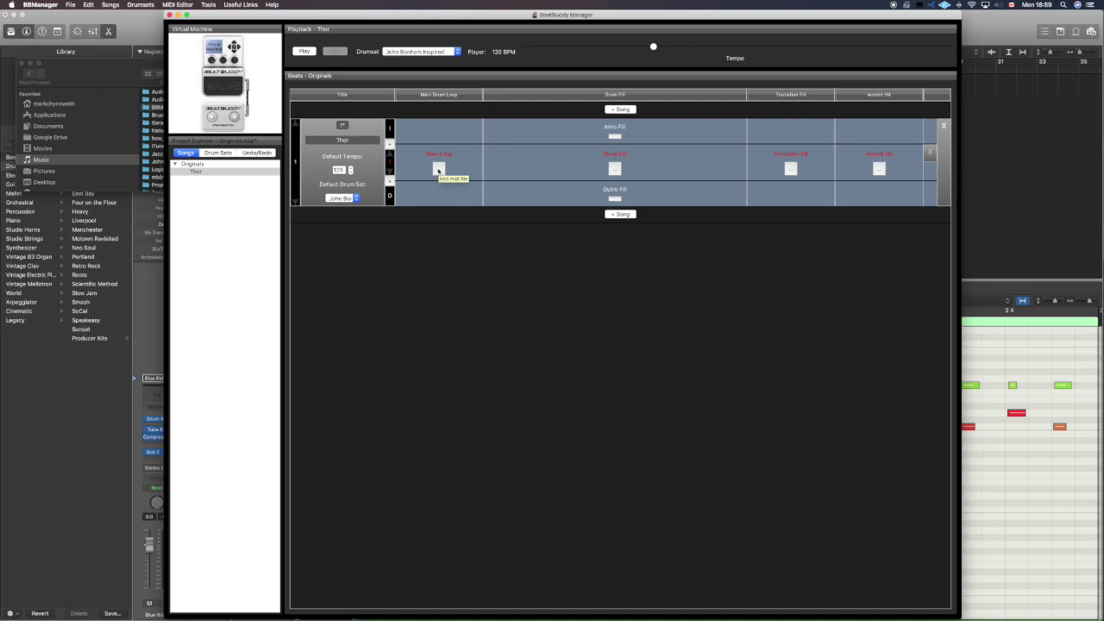
- Import Thor_Main.mid from the Thor folder into the Main Loop slot
click(438, 169)
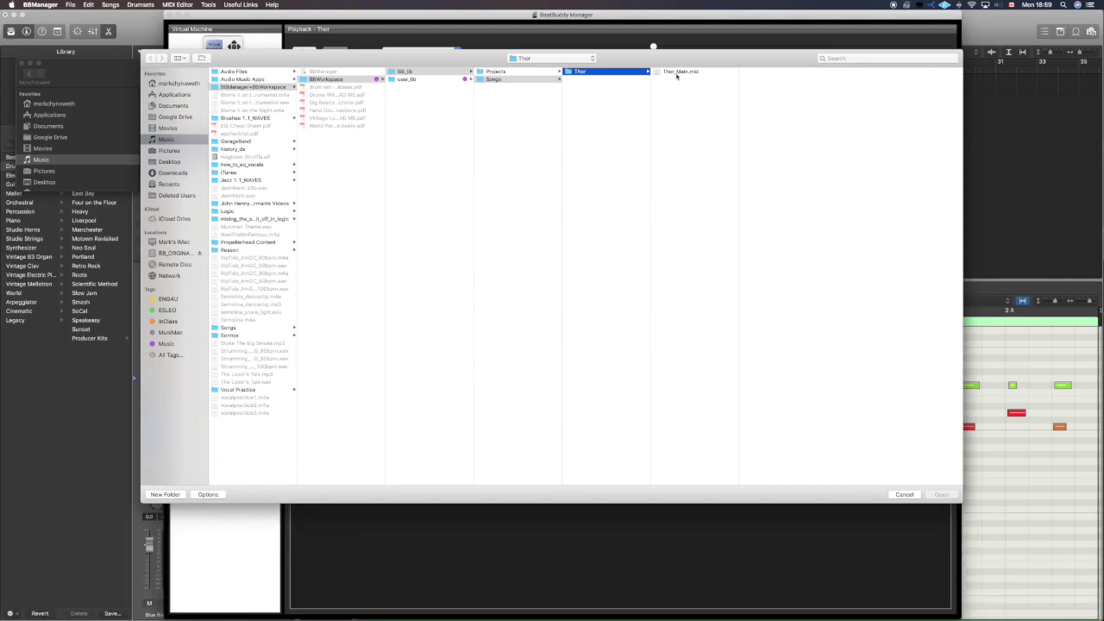
click(678, 74)
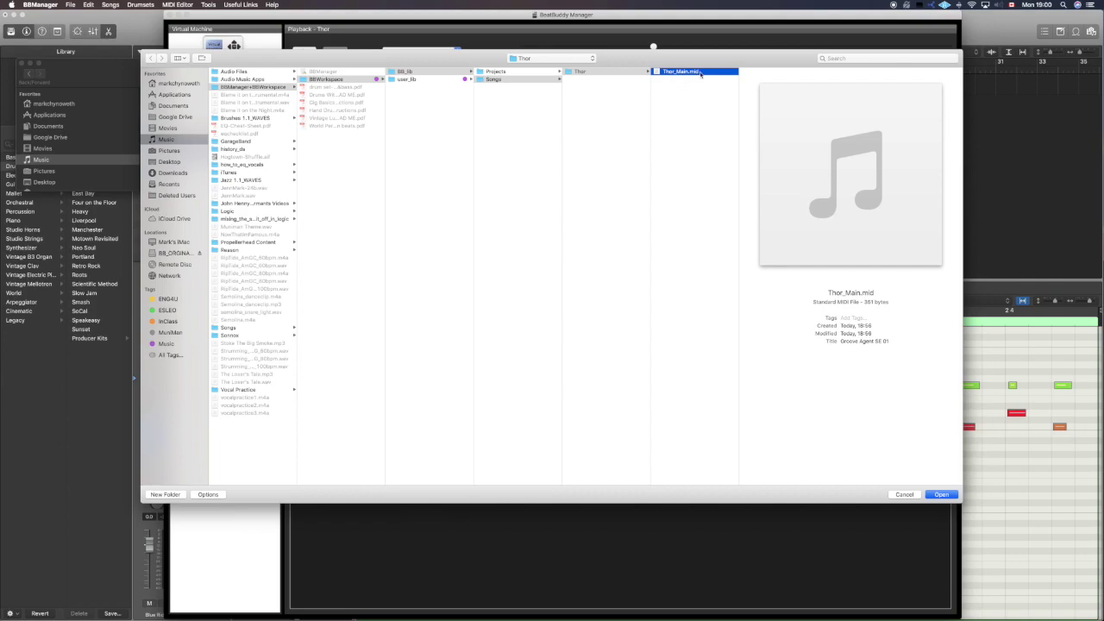
click(942, 495)
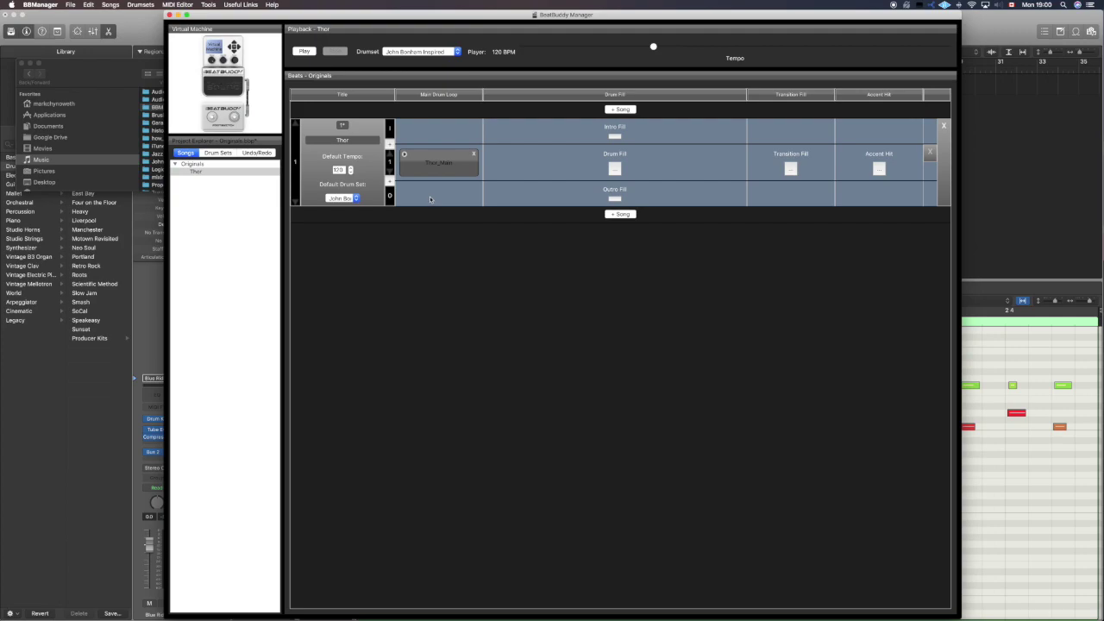
click(405, 155)
click(356, 199)
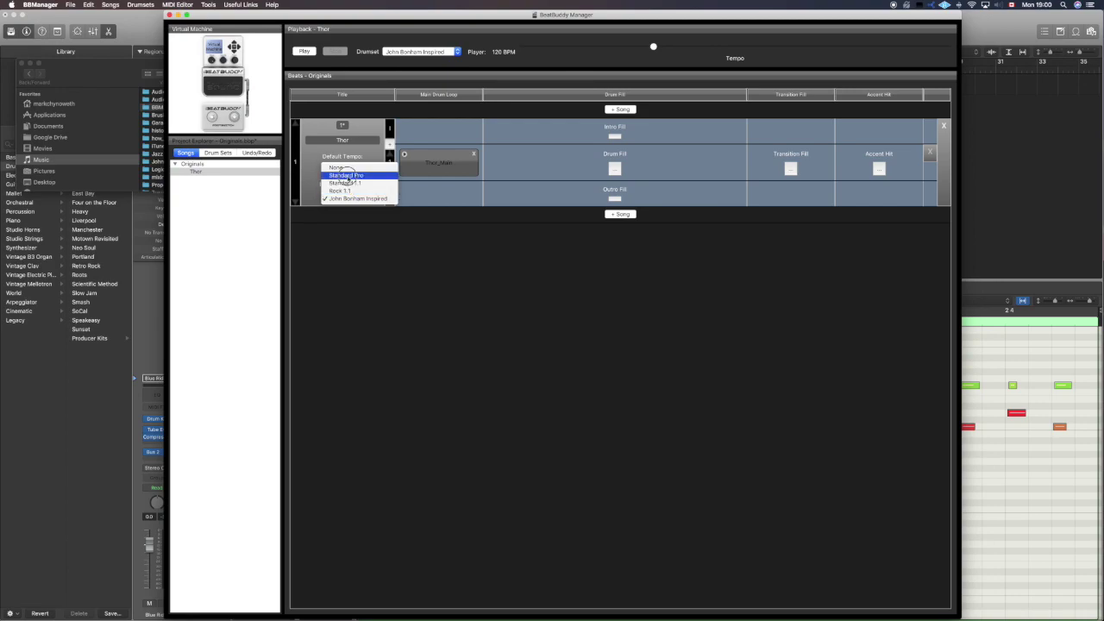
click(345, 175)
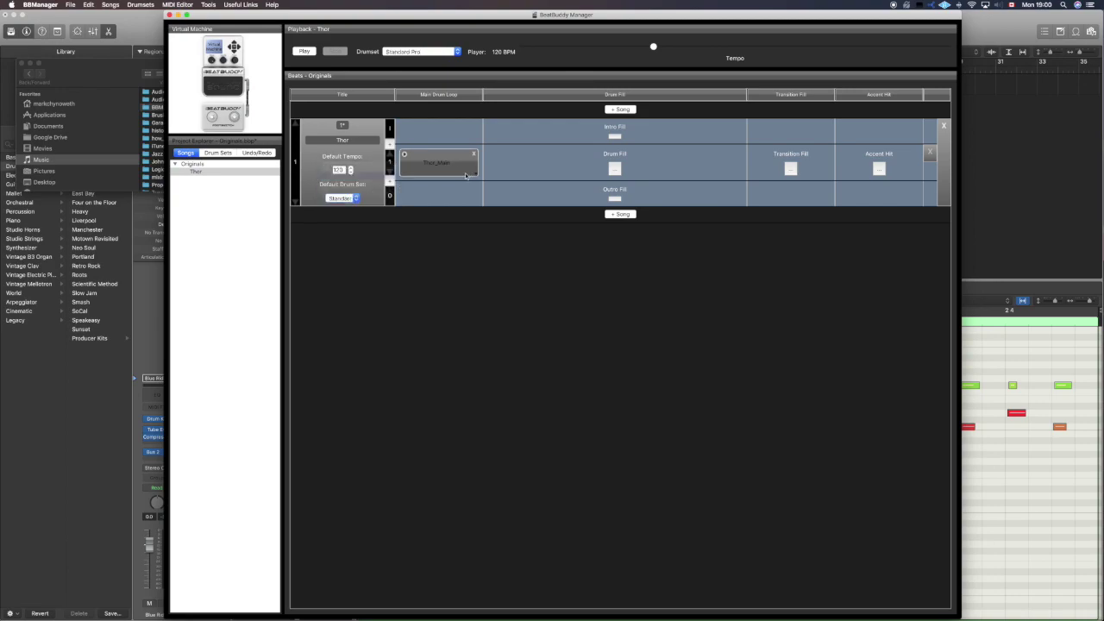
click(404, 155)
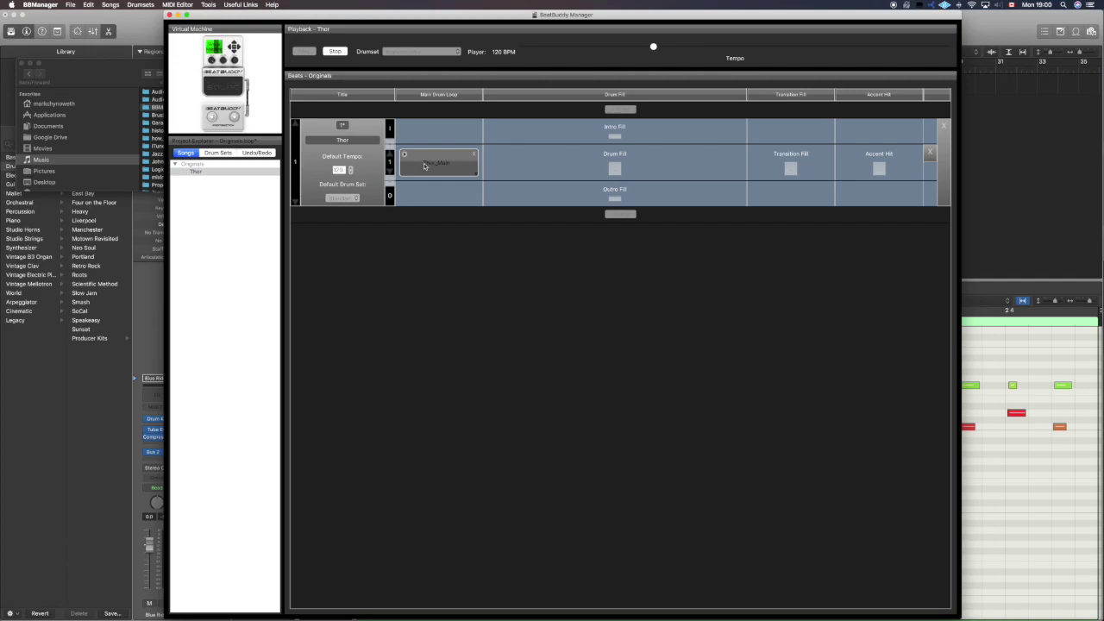
key(space)
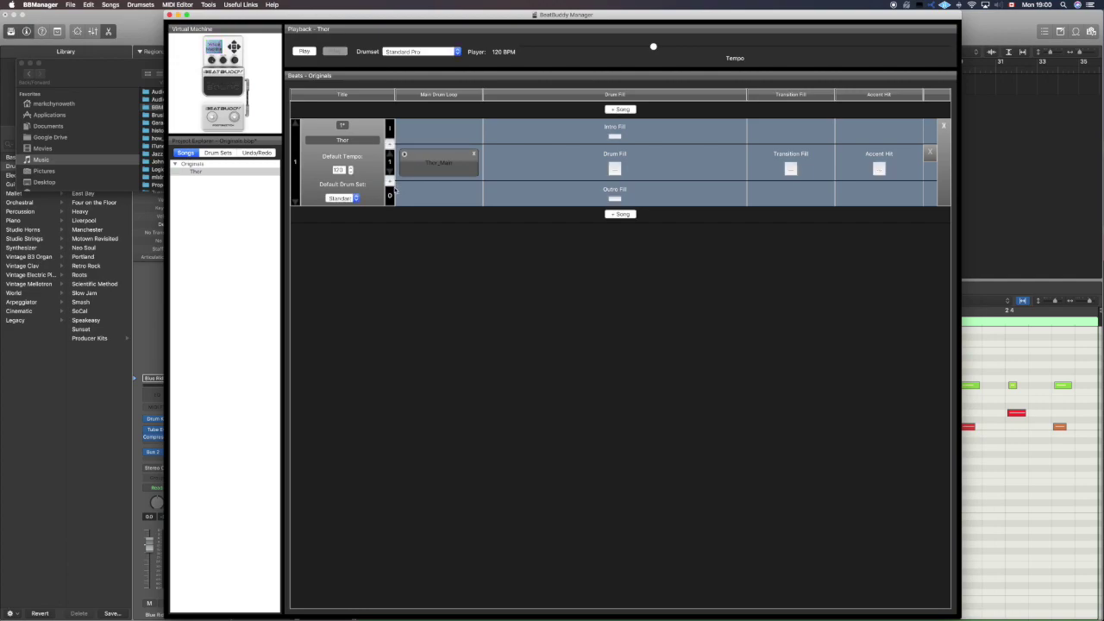
click(349, 198)
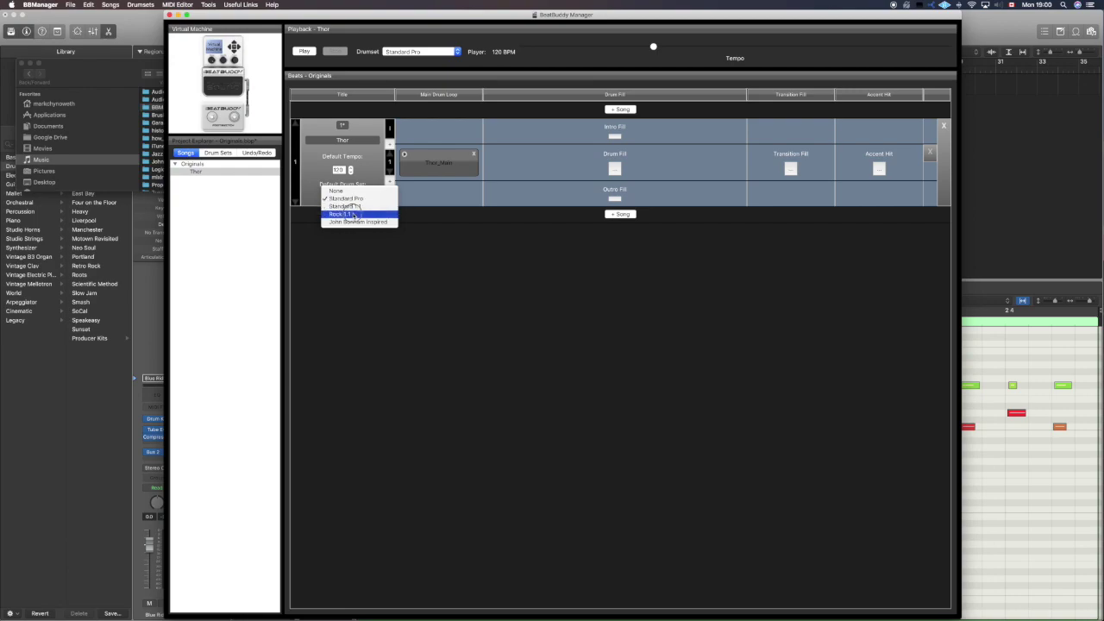
click(345, 214)
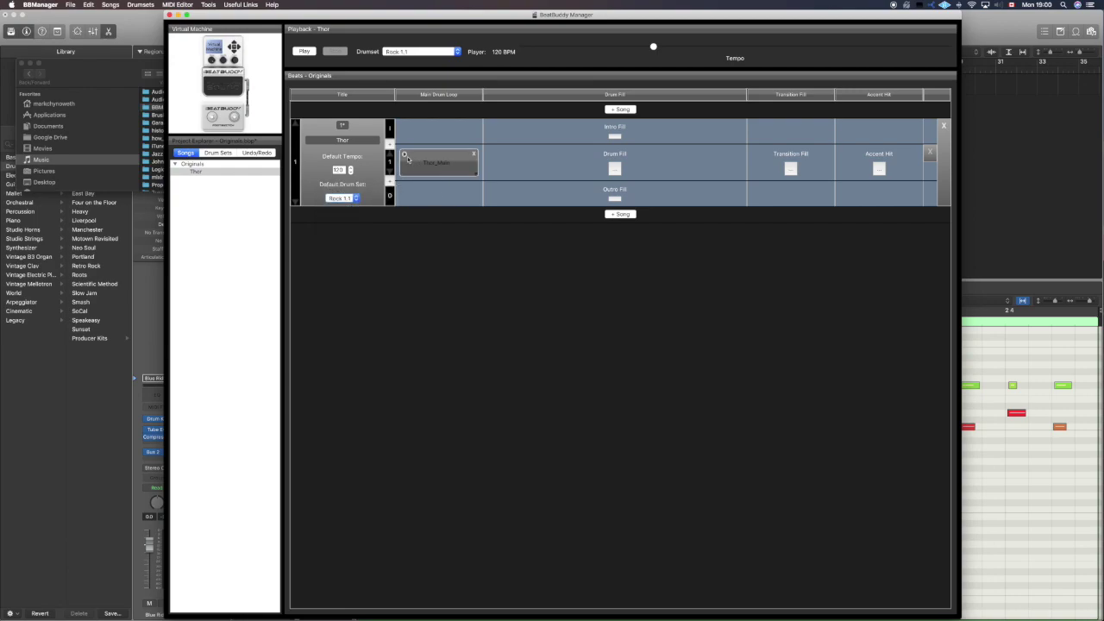
key(space)
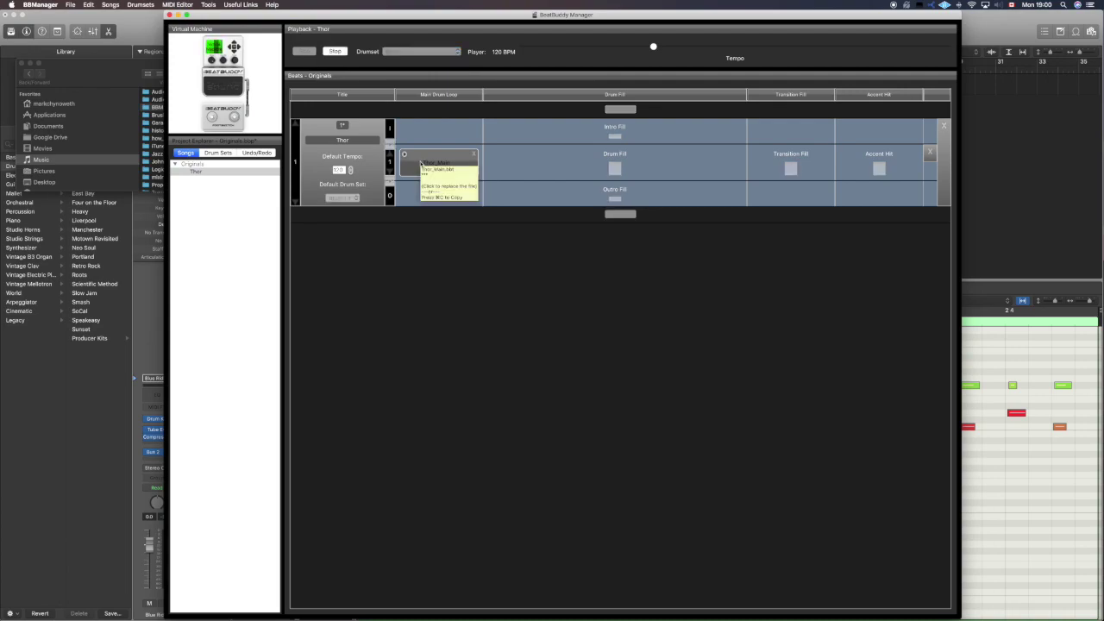
key(space)
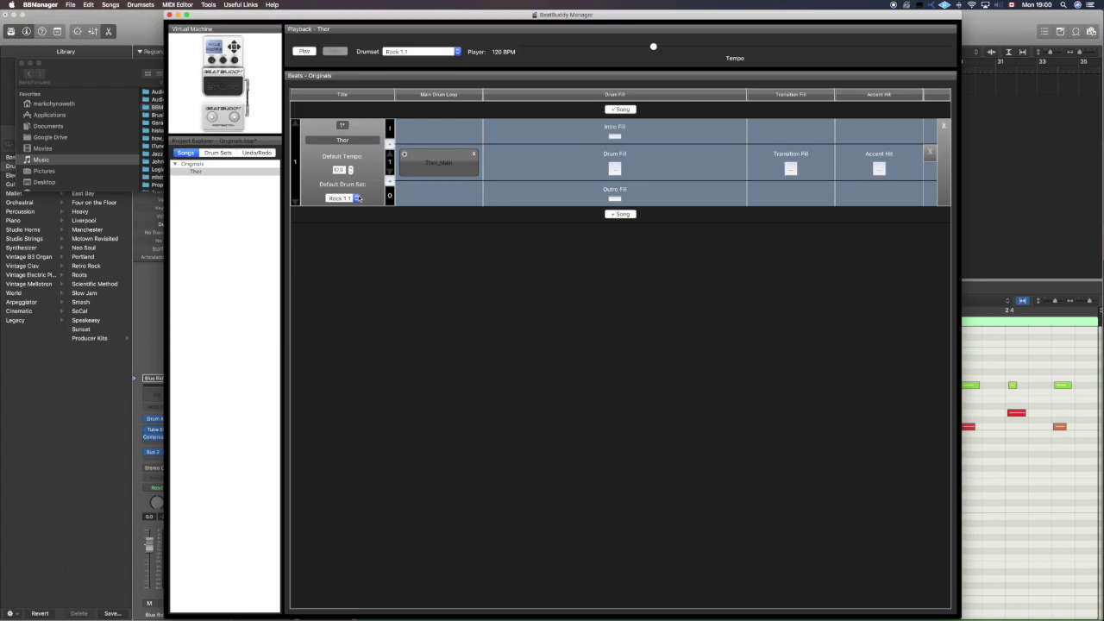
click(343, 198)
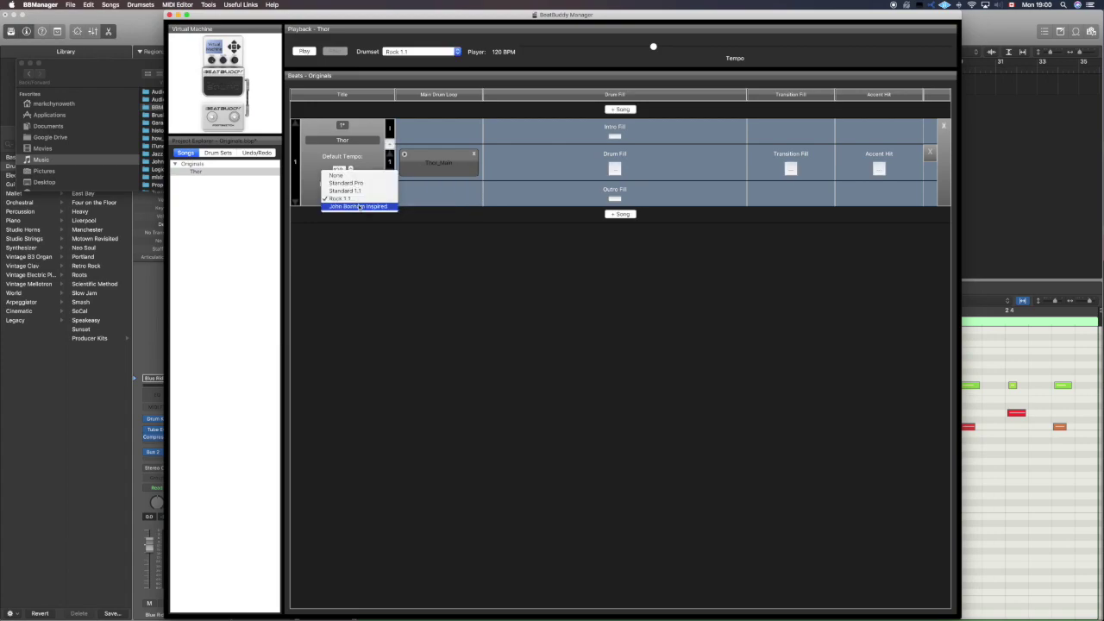
click(360, 207)
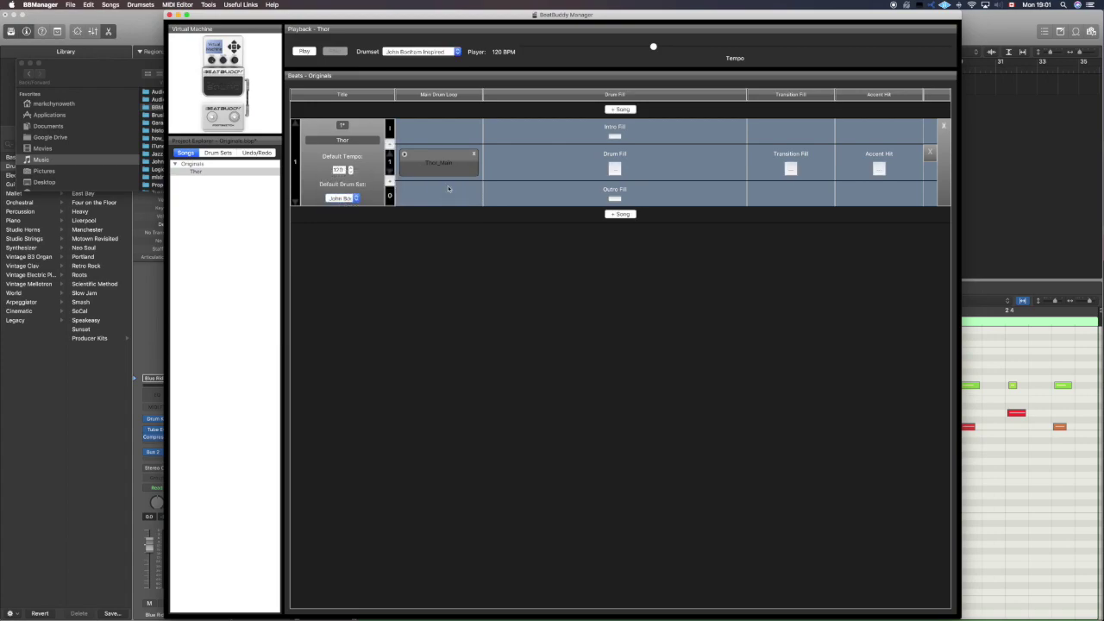
key(space)
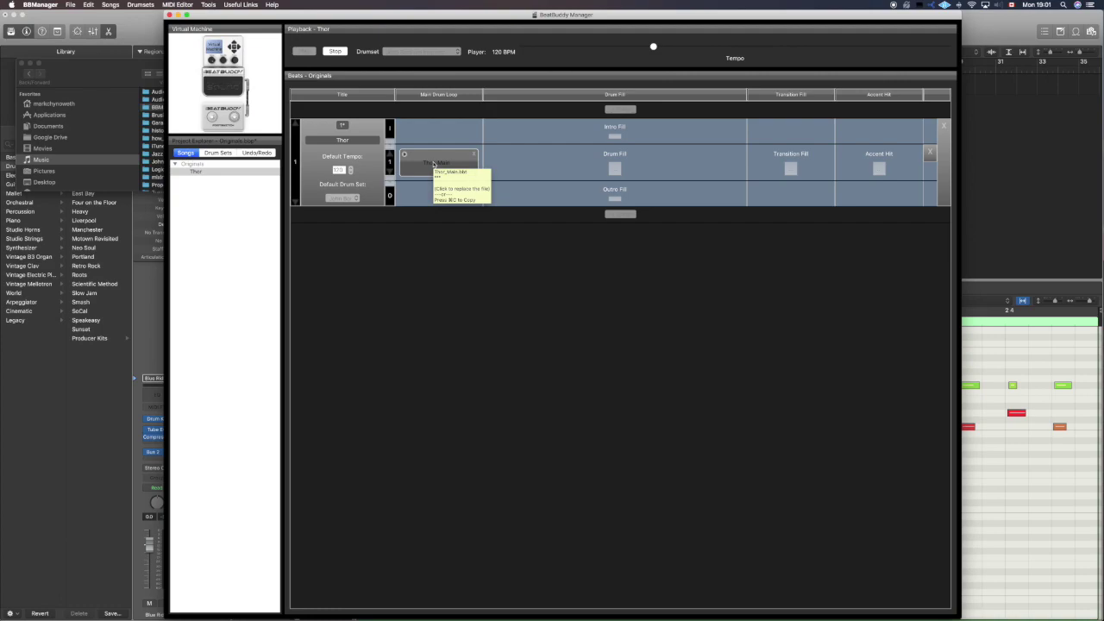
key(space)
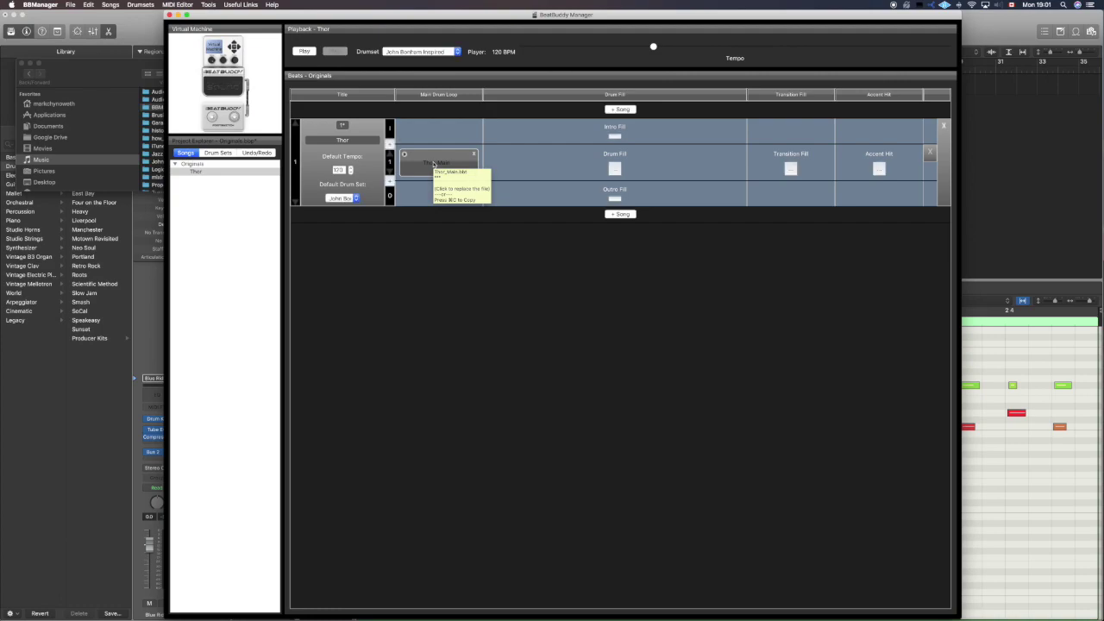
click(224, 91)
- Save the Thor song's changes, play it on the virtual pedal, then stop playback
click(624, 325)
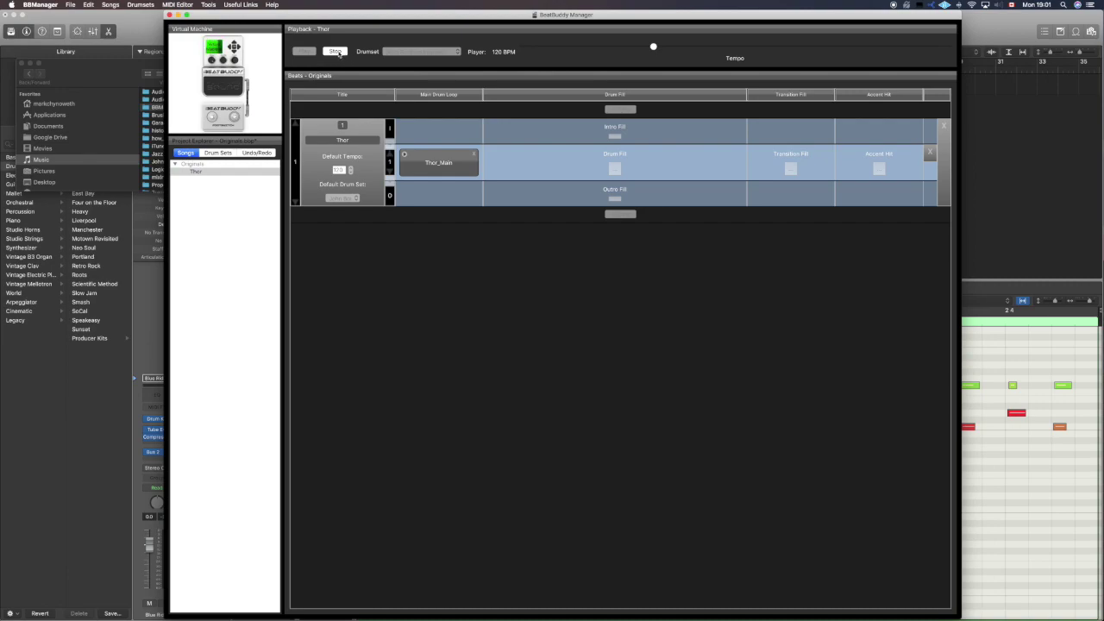
click(337, 52)
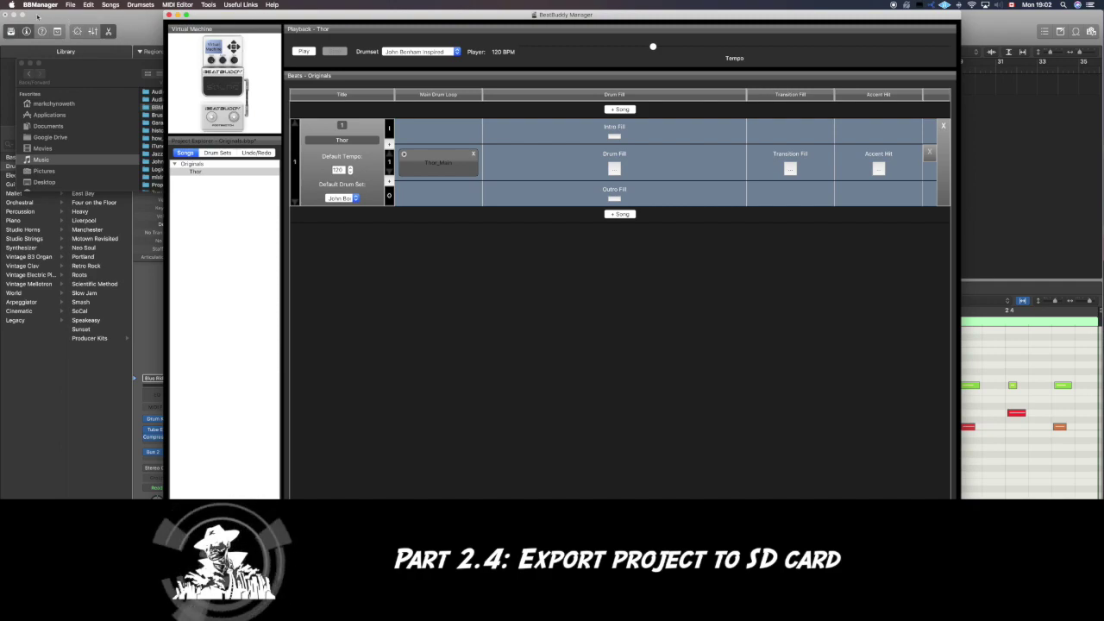
- Start the Project to SD card export, saving the pending project changes when prompted
click(70, 5)
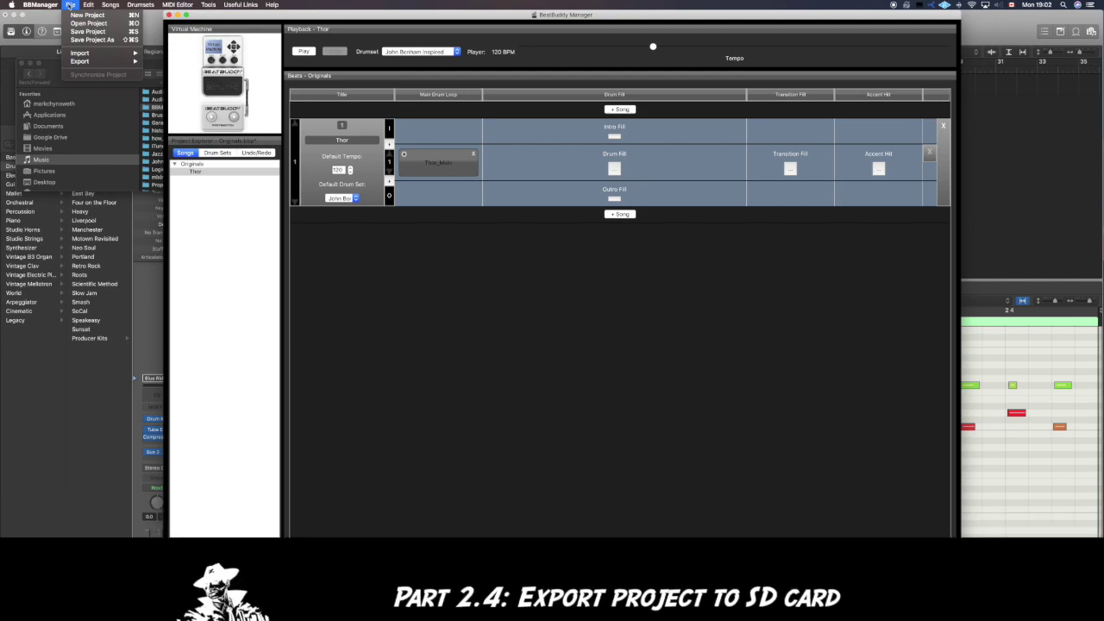
mouse_move(76, 61)
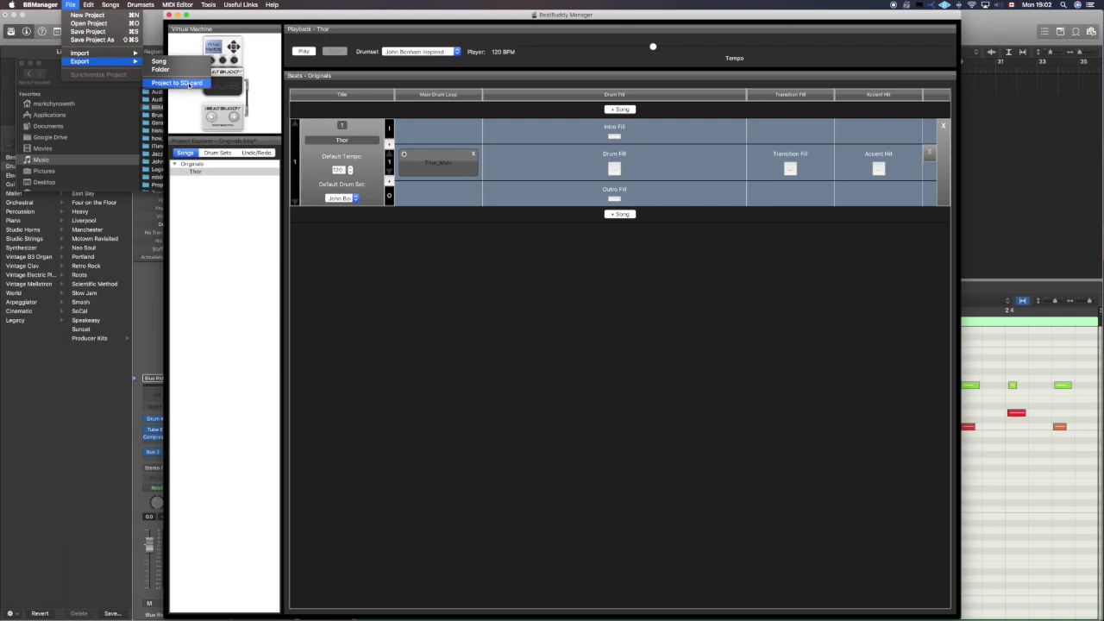
click(189, 84)
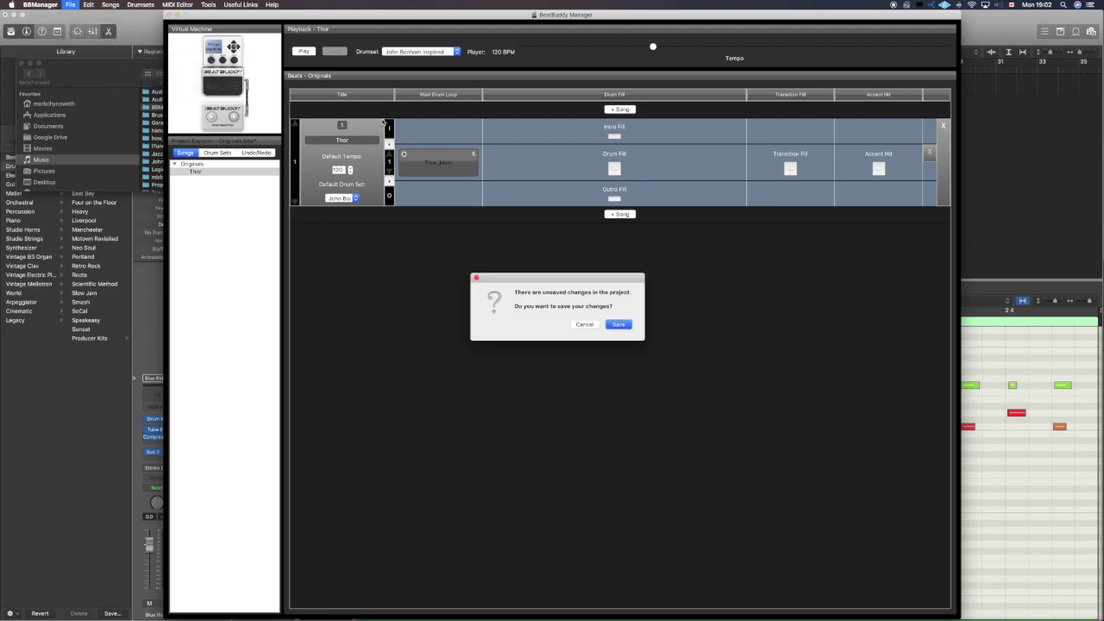
click(618, 326)
- Confirm the SD card export and link the exported project for future synchronization
click(617, 325)
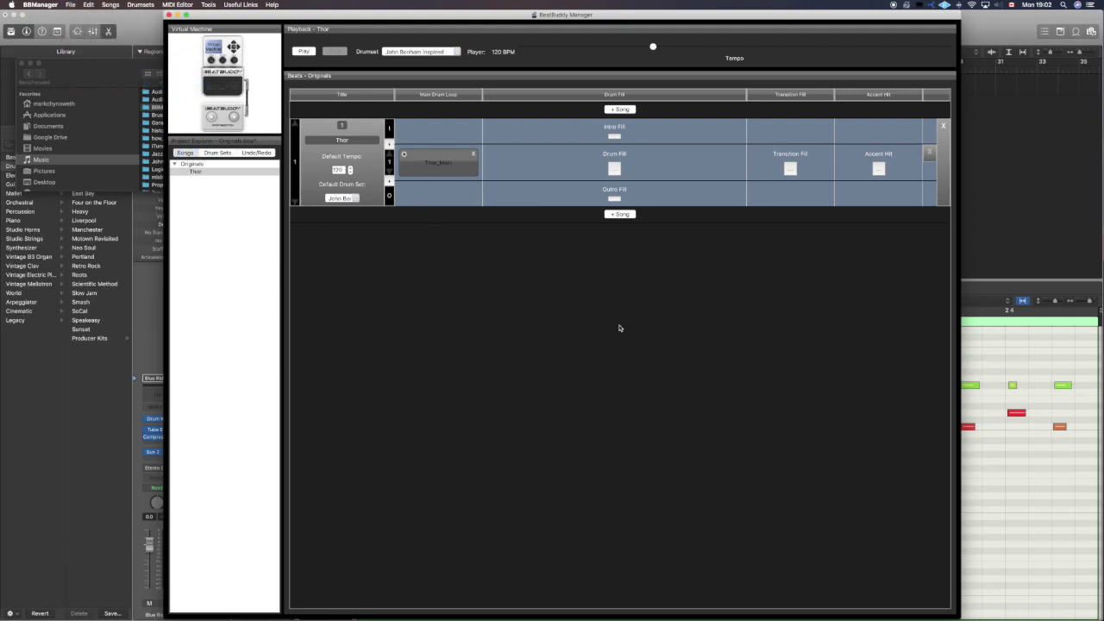
click(623, 324)
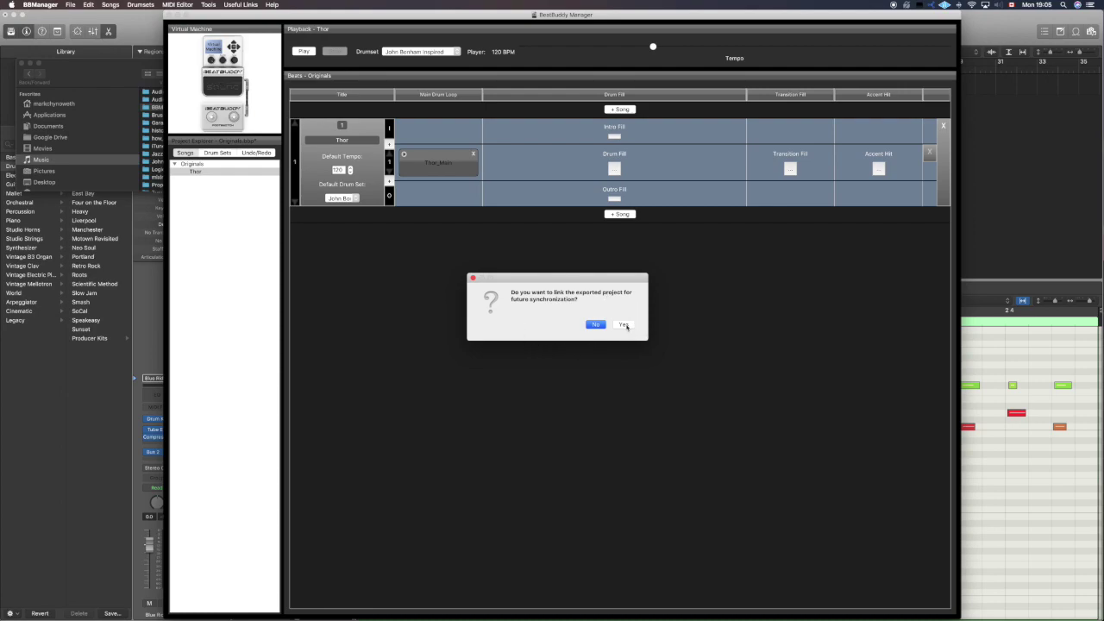
click(624, 325)
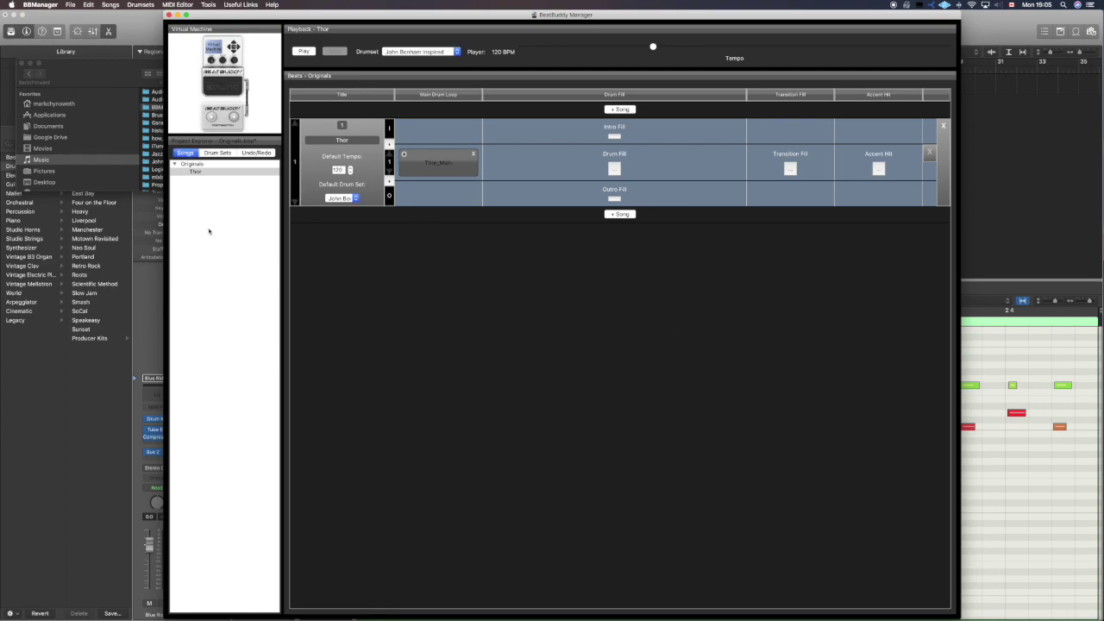
scroll(78, 147, down, 3)
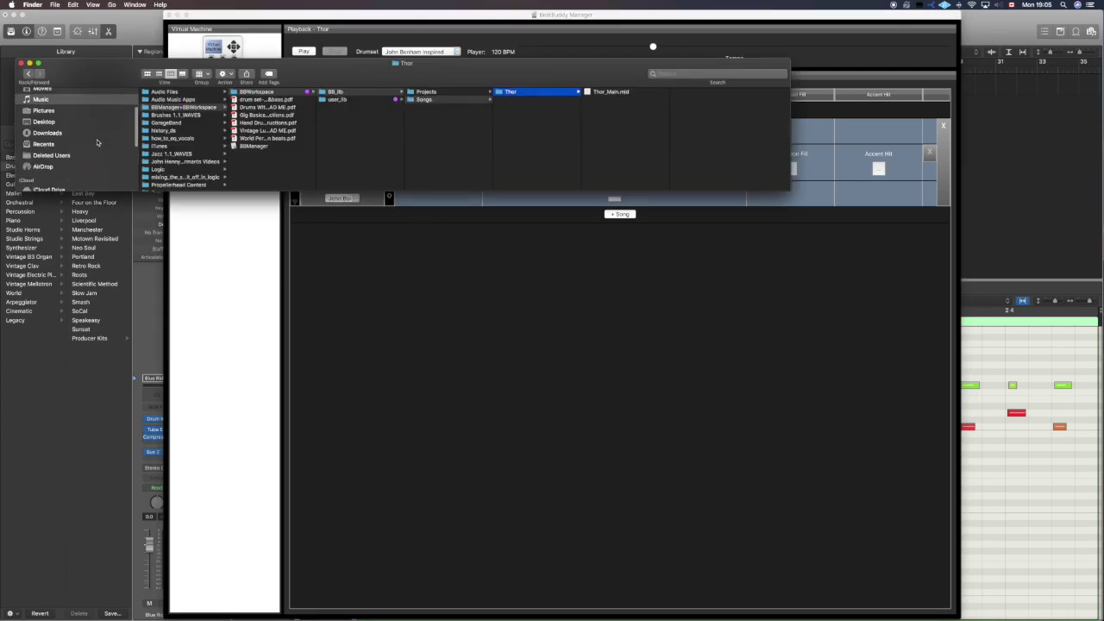
- Show the BB_ORIGINALS card's DRUMSETS, EFFECTS, PARAMS and SONGS folders in Finder
scroll(83, 158, down, 5)
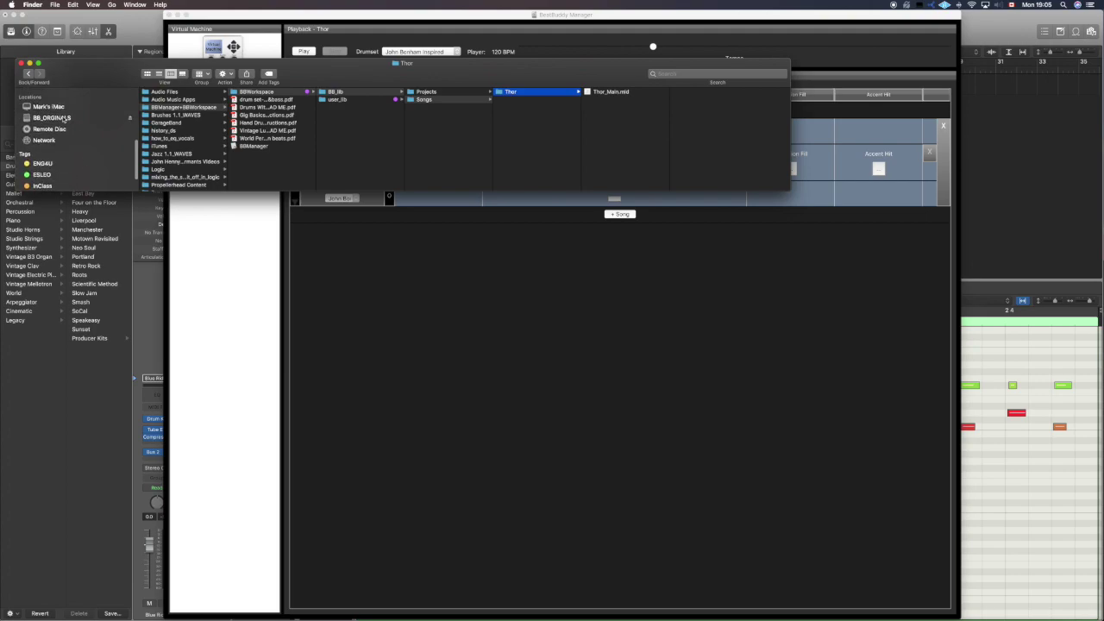
click(57, 118)
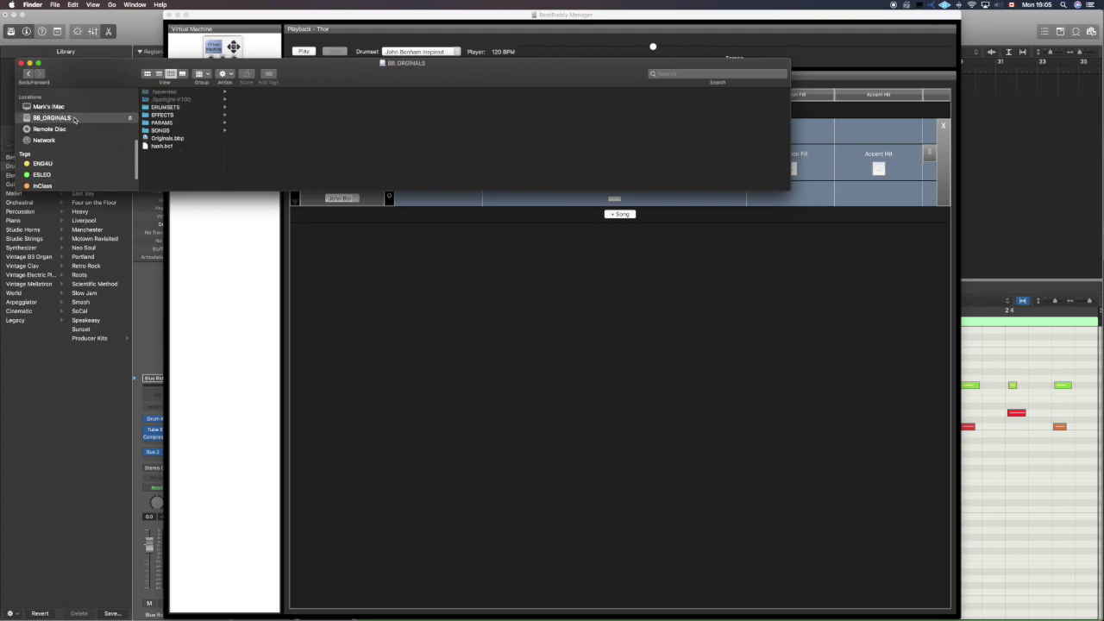